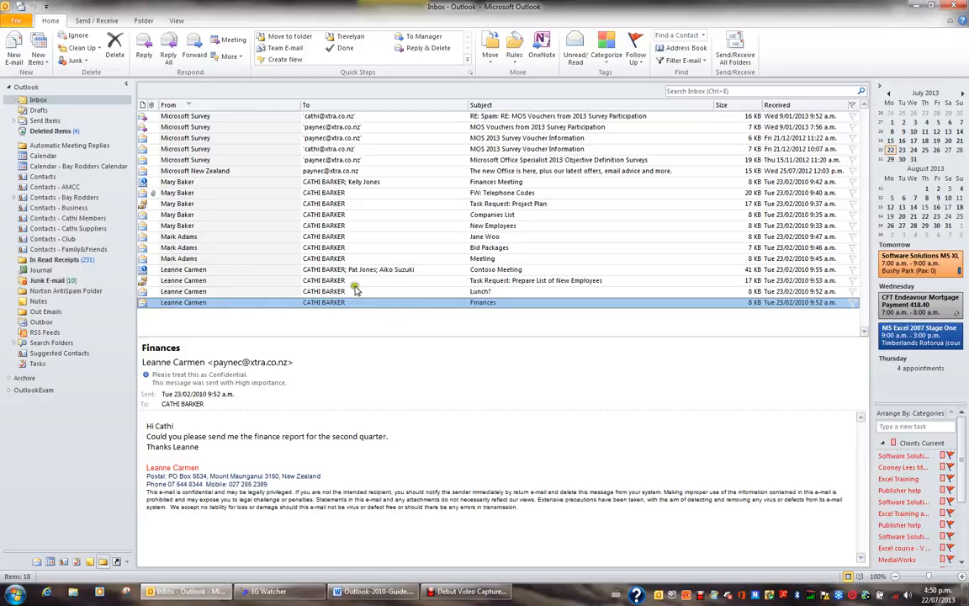
Create a new e-mail and begin the message body with "Dear" and the first four letters of the recipient's name
left_click(36, 101)
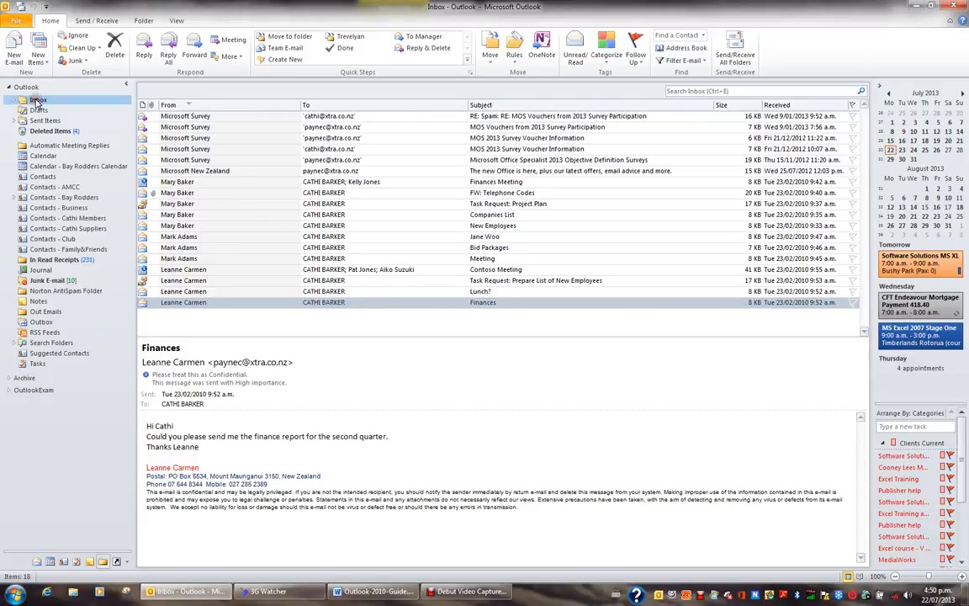
left_click(13, 49)
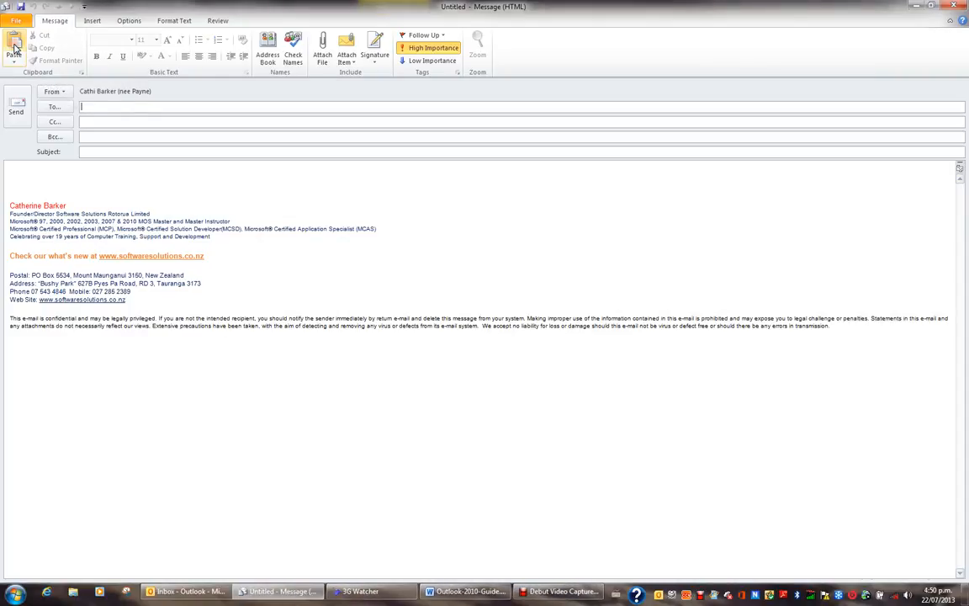
left_click(53, 175)
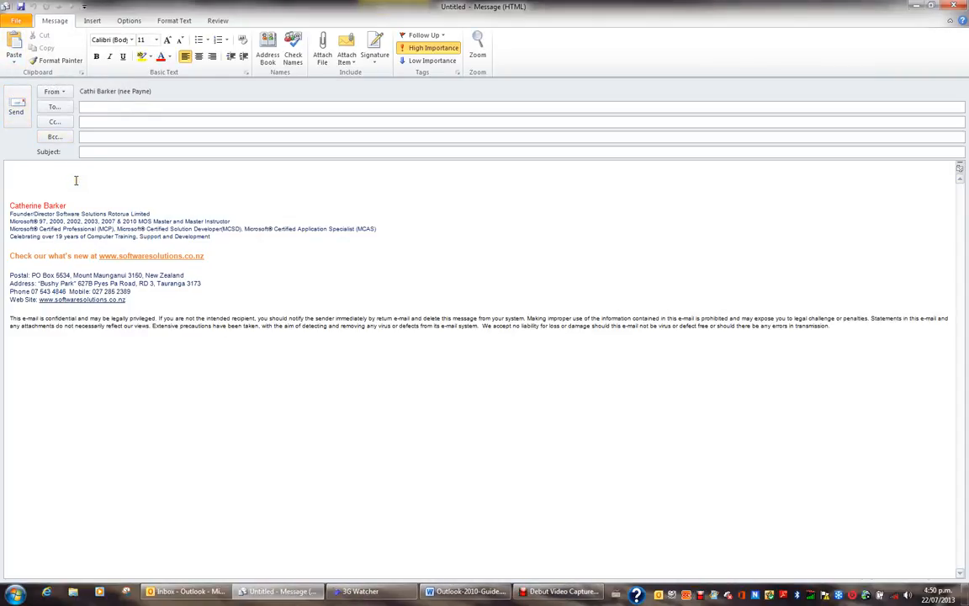
type("Deart")
key("BackSpace")
type("Ther")
Open the full Symbol dialog and set the symbol font to (normal text)
left_click(94, 23)
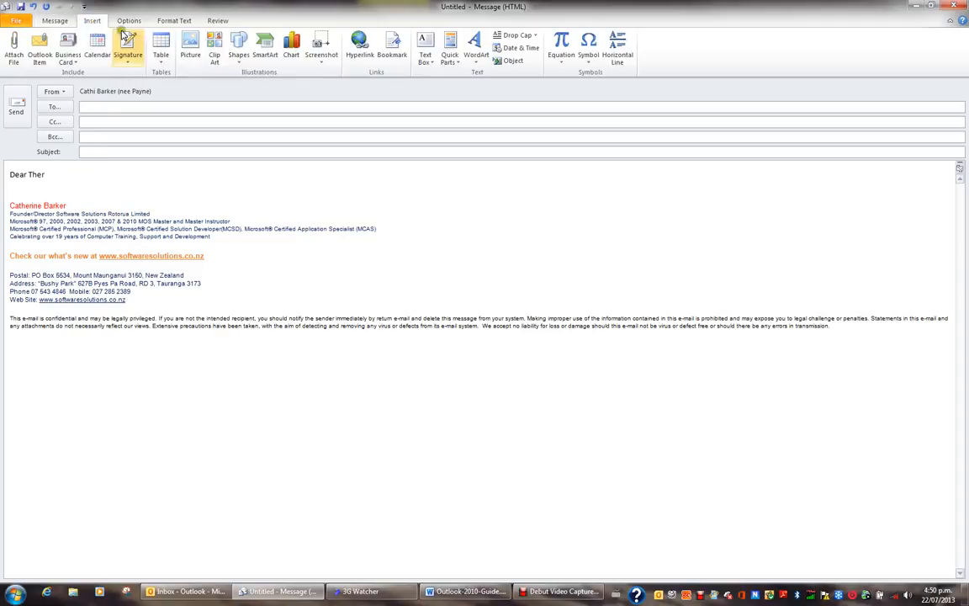
left_click(589, 56)
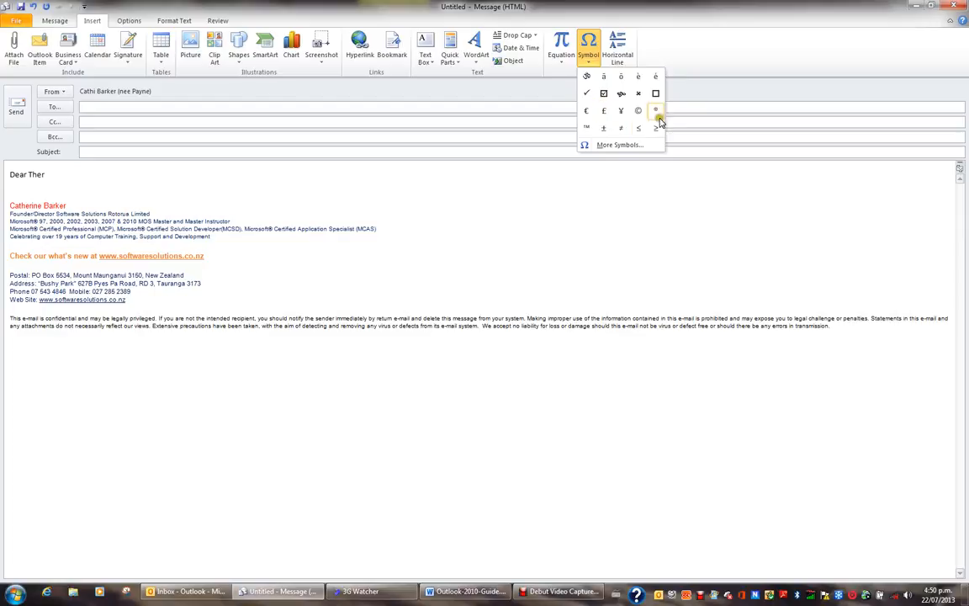
left_click(617, 145)
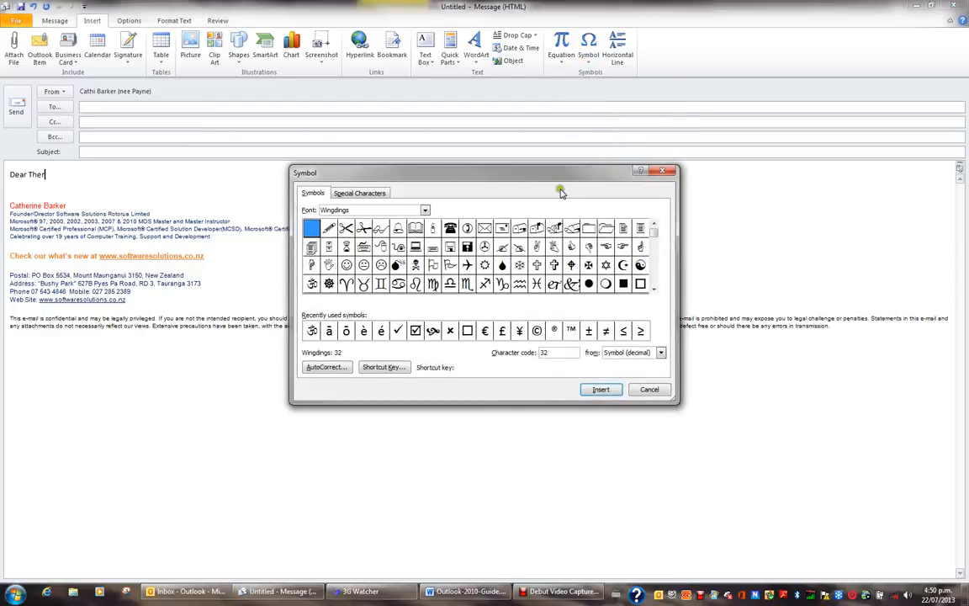
left_click(426, 211)
left_click_drag(427, 255, 427, 226)
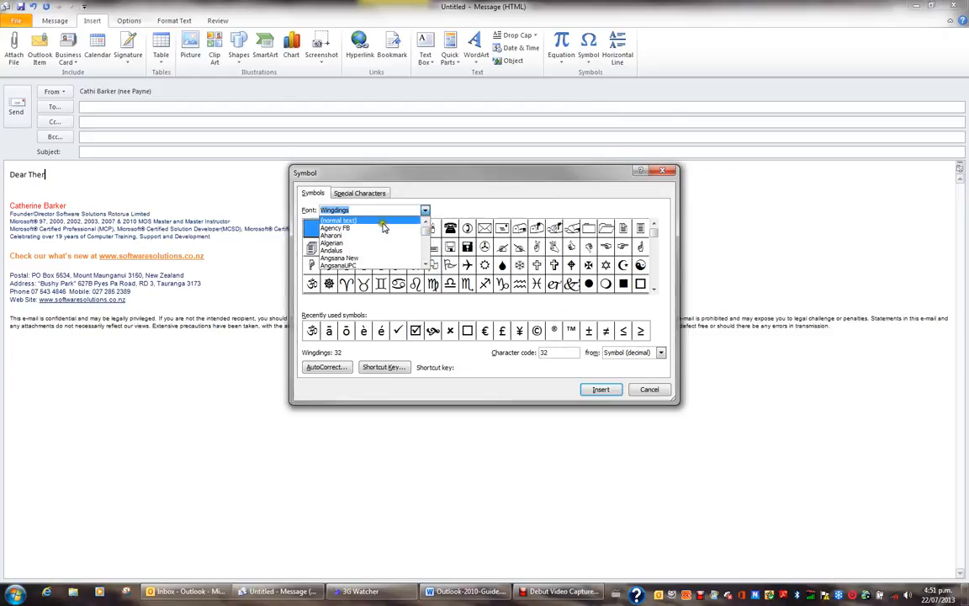
left_click(383, 221)
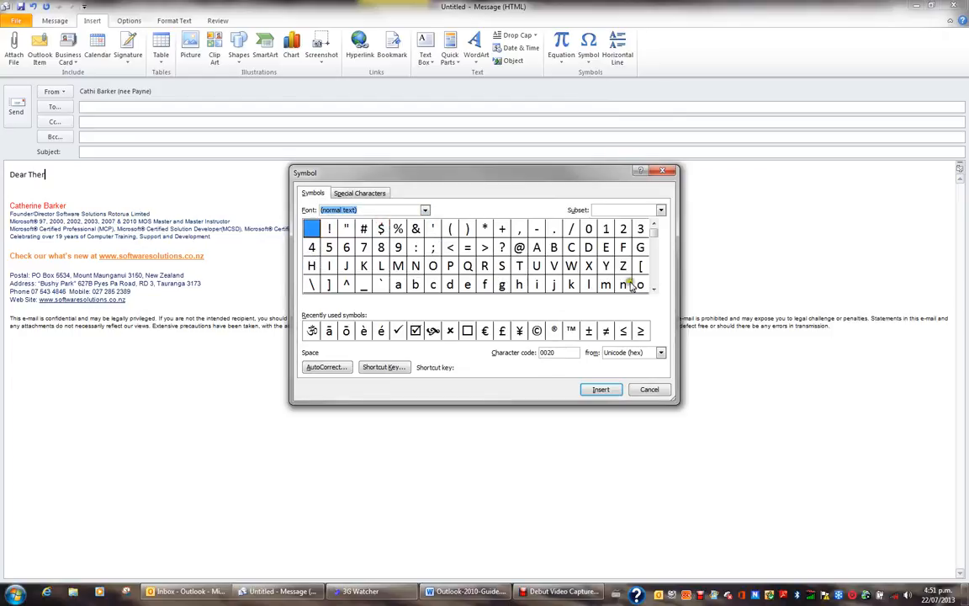
Insert the Latin small letter é (e with acute) after the partly written name in the greeting
left_click(656, 291)
left_click(655, 291)
left_click(655, 291)
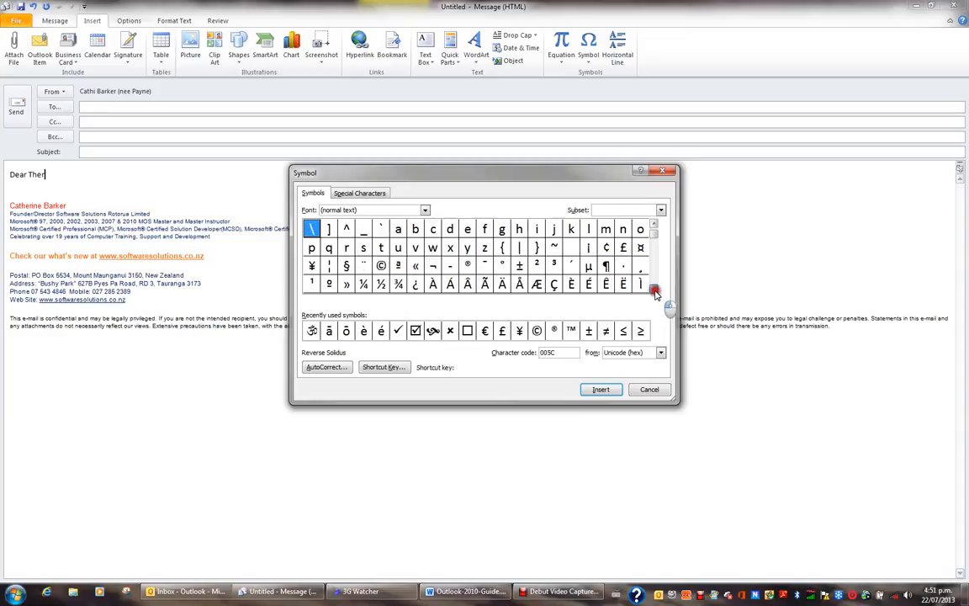
left_click(655, 291)
left_click(655, 292)
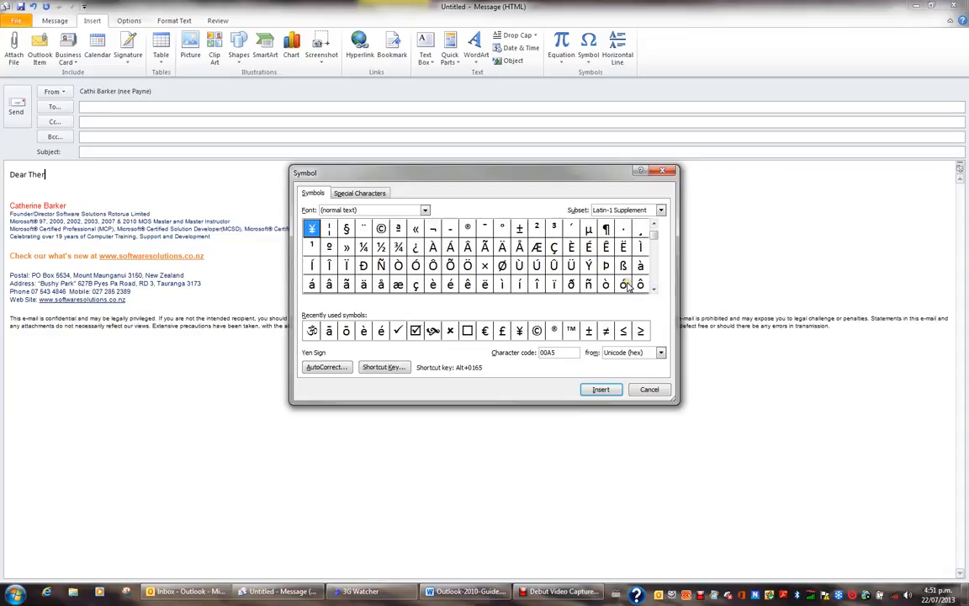
left_click(451, 286)
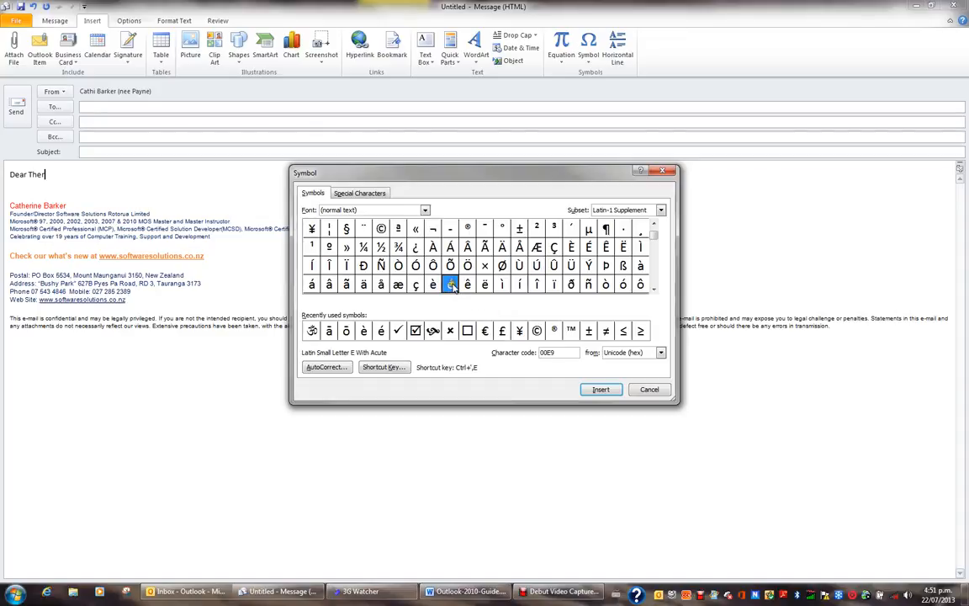
left_click(601, 389)
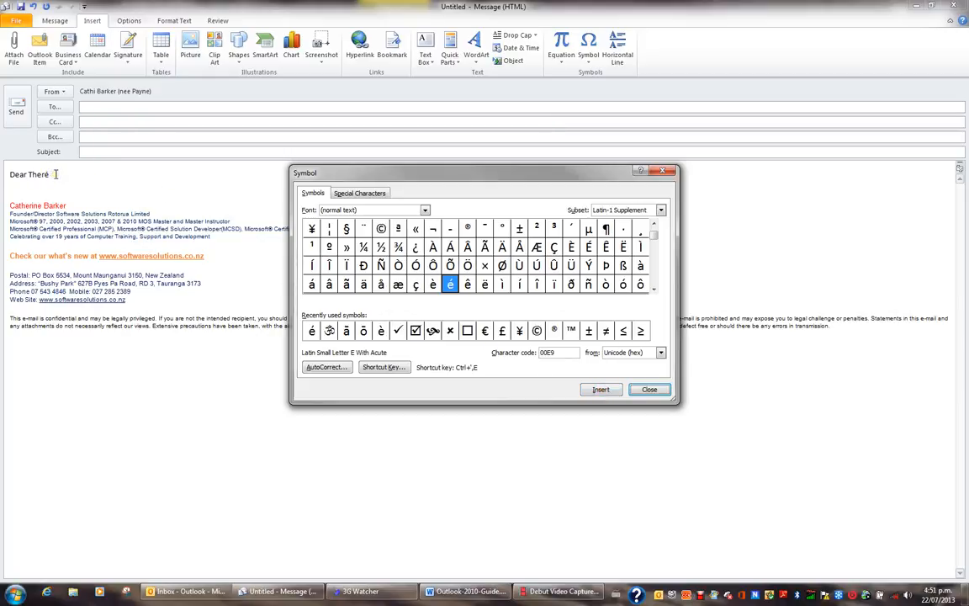
Complete the name in the greeting with an "s" and the symbol è (e with grave)
left_click(56, 174)
type("s")
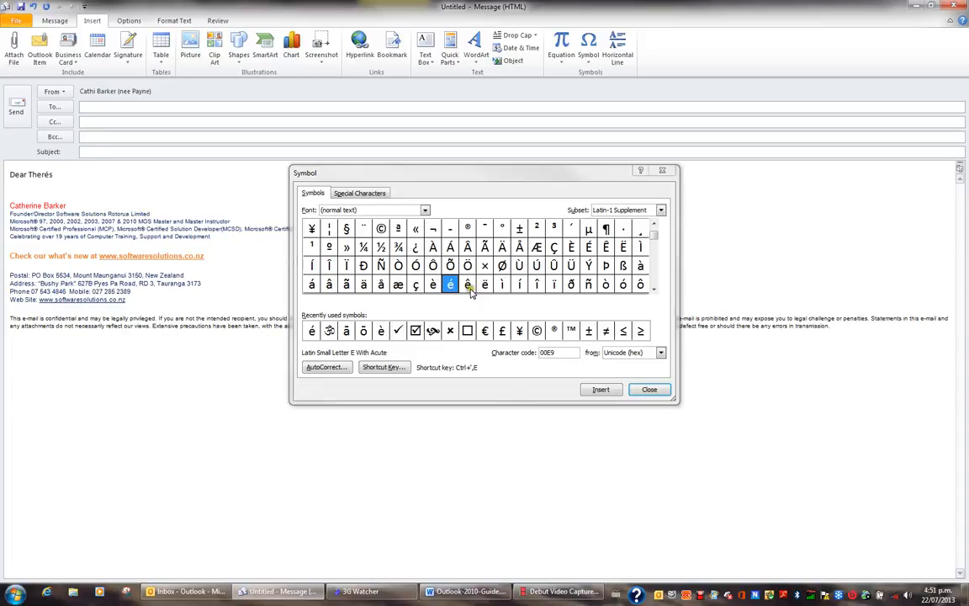
left_click(434, 286)
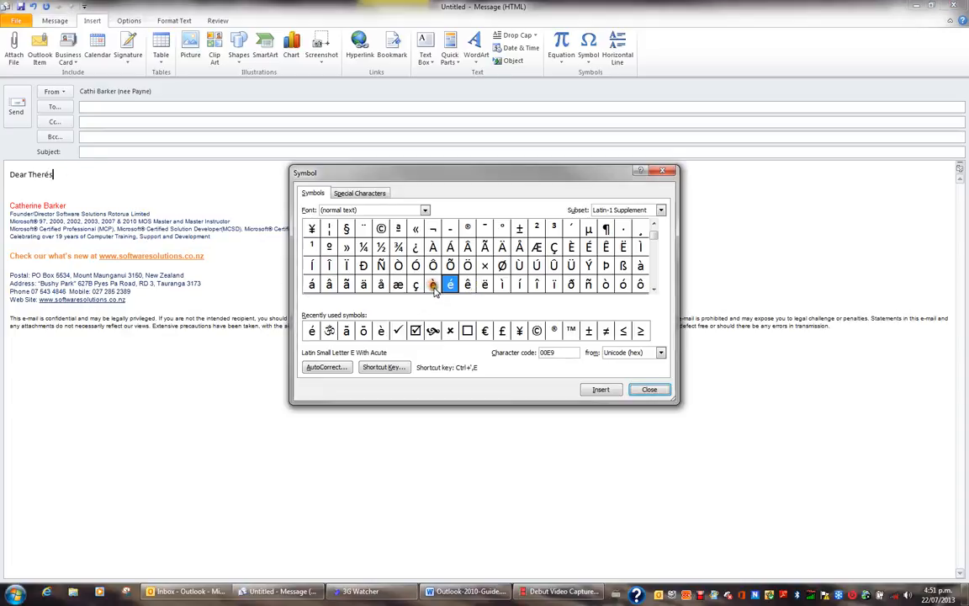
left_click(435, 286)
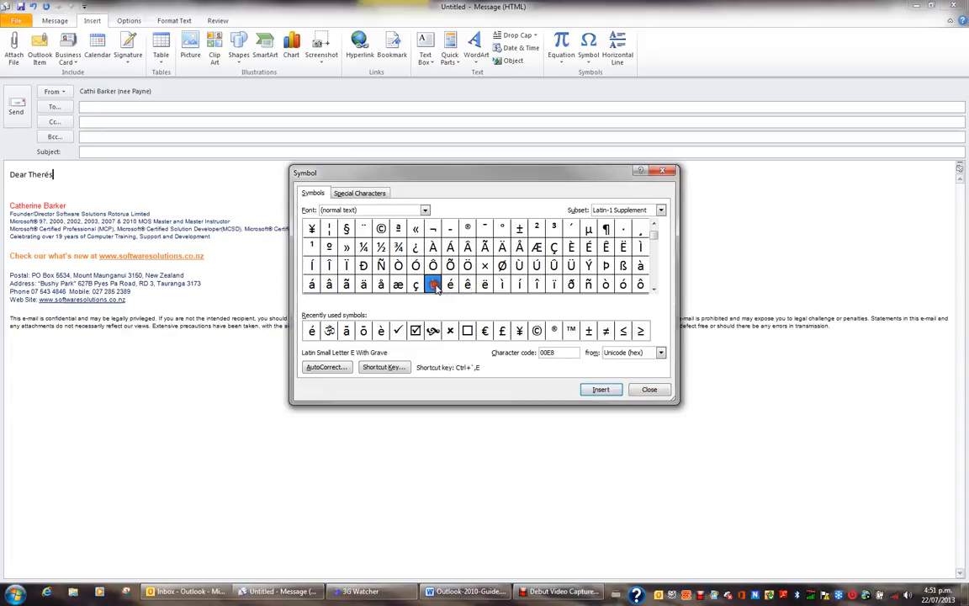
left_click(600, 389)
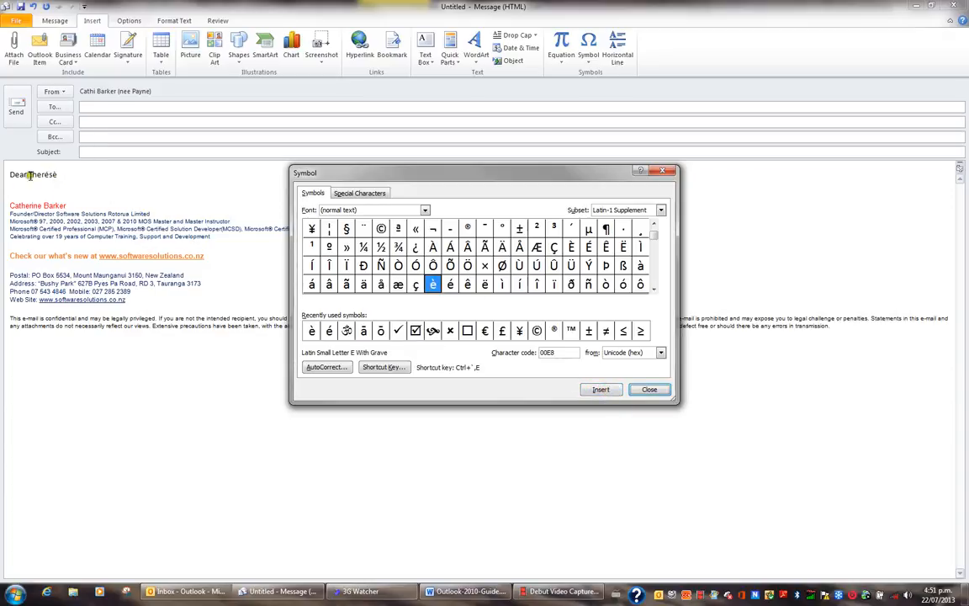
Start a new paragraph below the greeting with the text "When travelling to Taup"
left_click(61, 174)
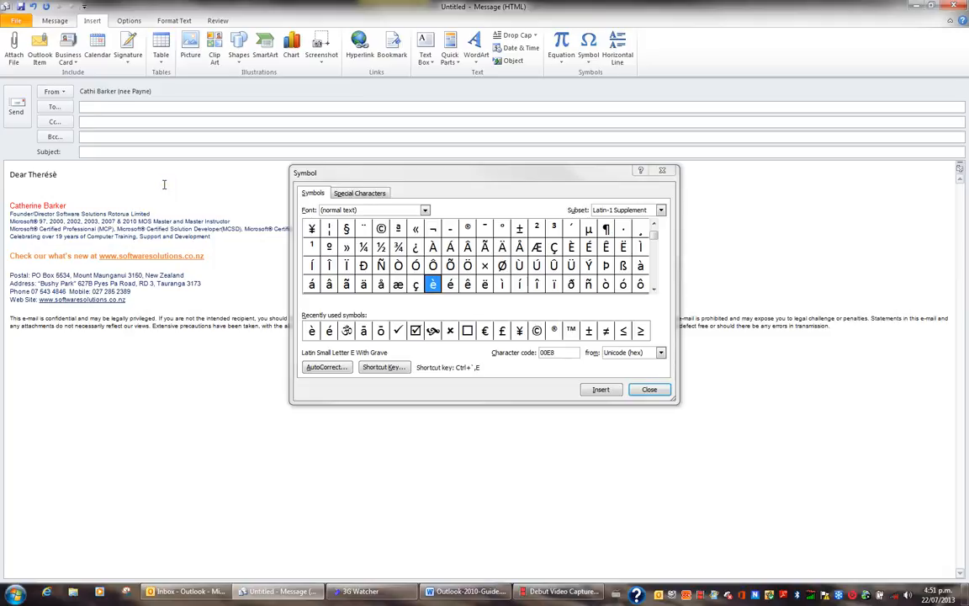
key("Return")
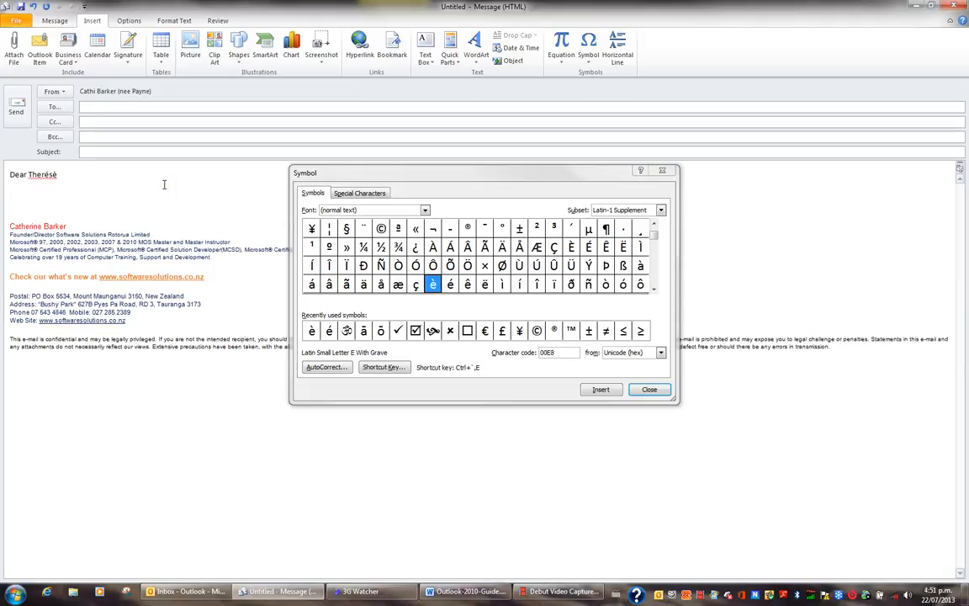
type("When travelling to Taup")
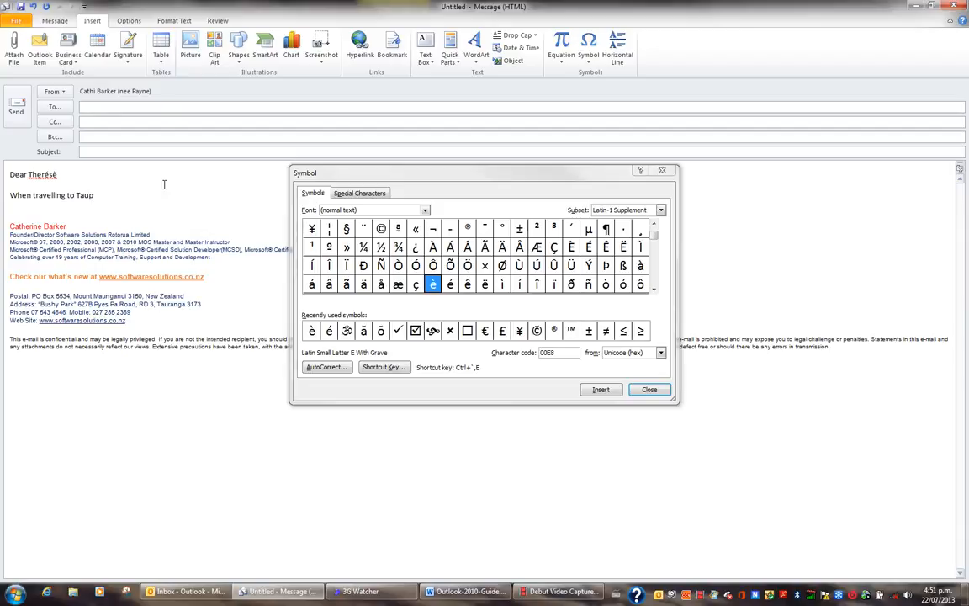
Insert the symbol ō (o with macron, code 014D) after "Taup" to complete Taupō
left_click(655, 292)
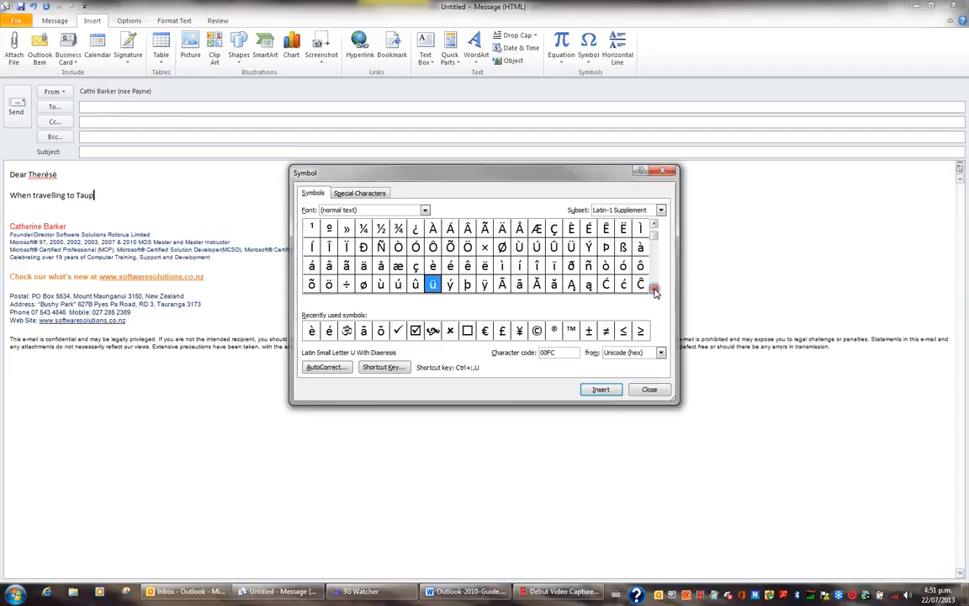
left_click(656, 291)
left_click(655, 291)
left_click(656, 291)
left_click(655, 291)
left_click(655, 291)
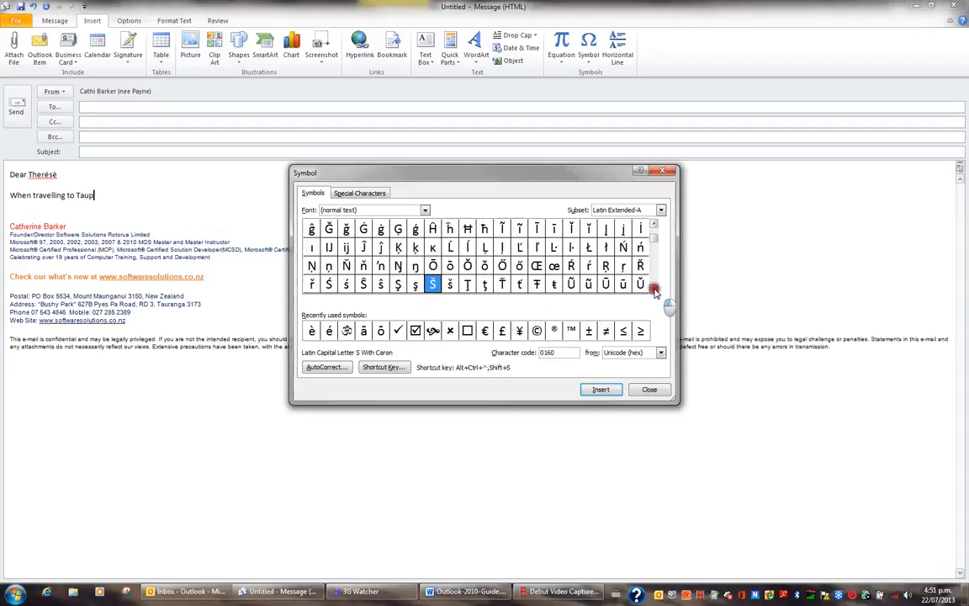
left_click(450, 265)
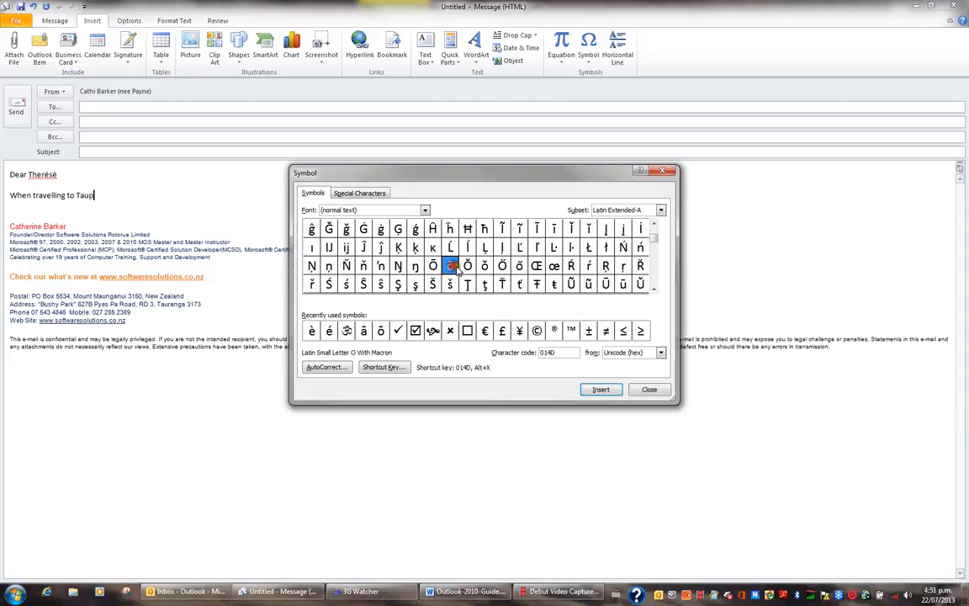
left_click(600, 390)
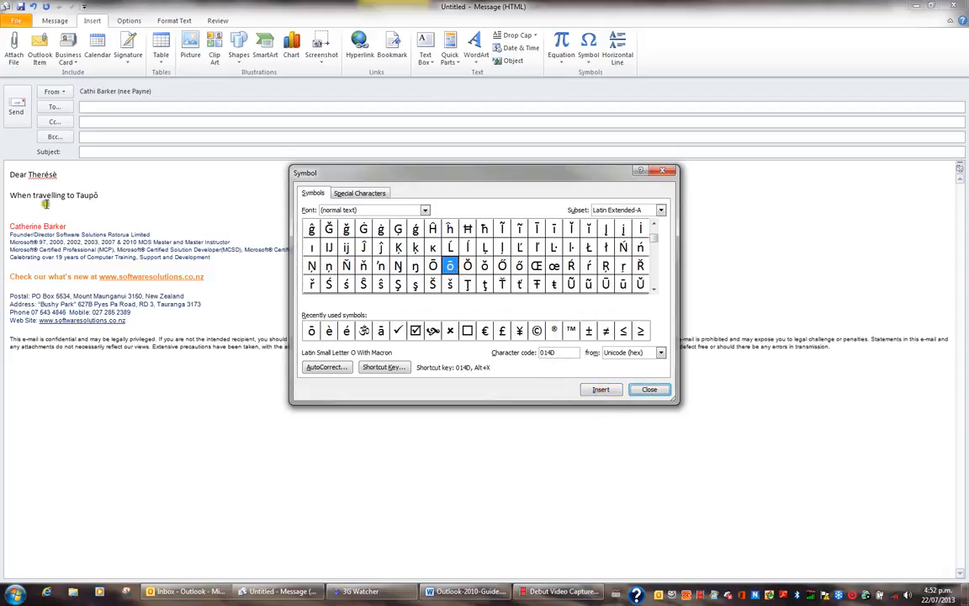
Continue the sentence with "or Whakat" and insert the symbol ā (a with macron, code 0101)
left_click(105, 194)
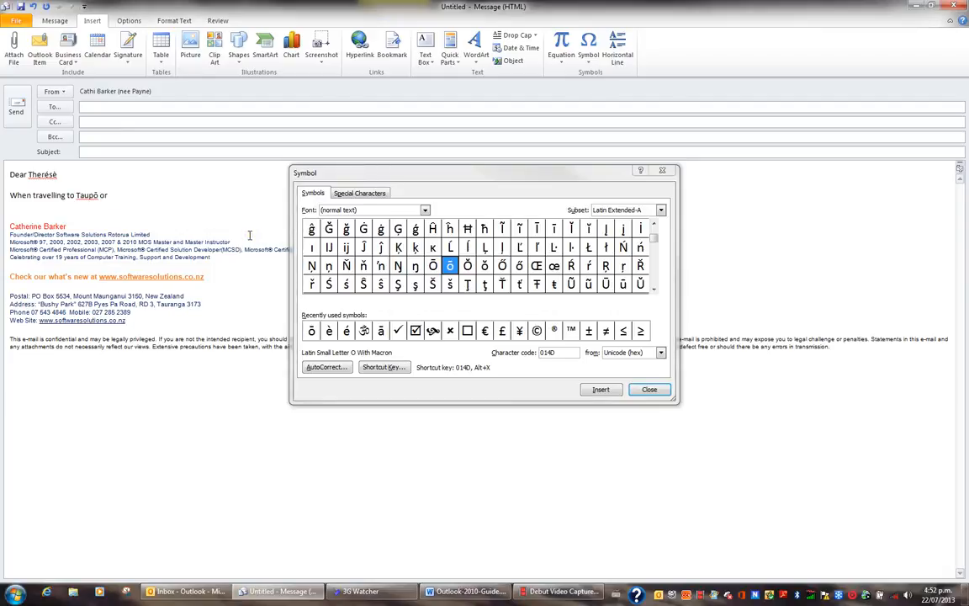
type("or Whakat")
left_click(655, 225)
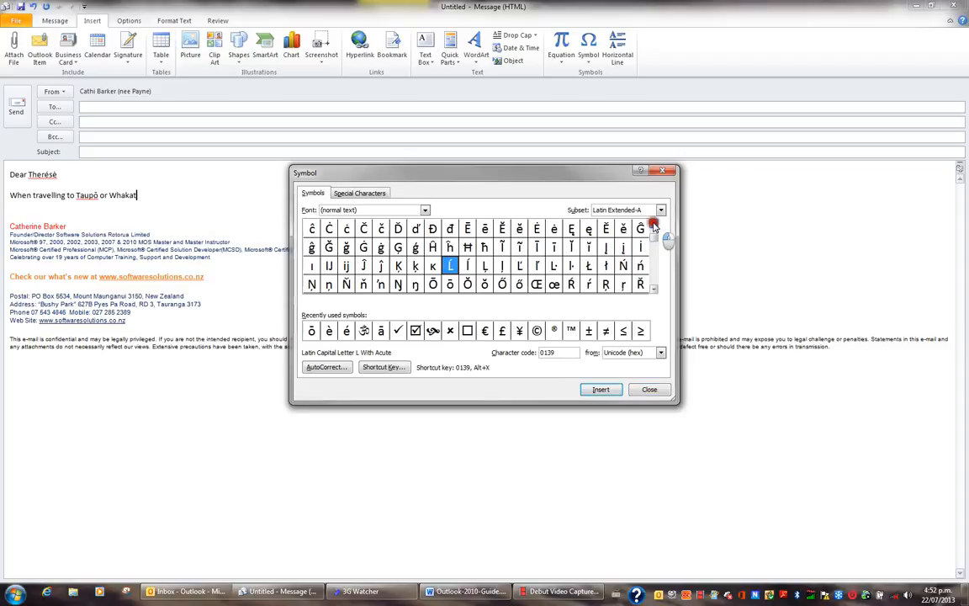
left_click(655, 226)
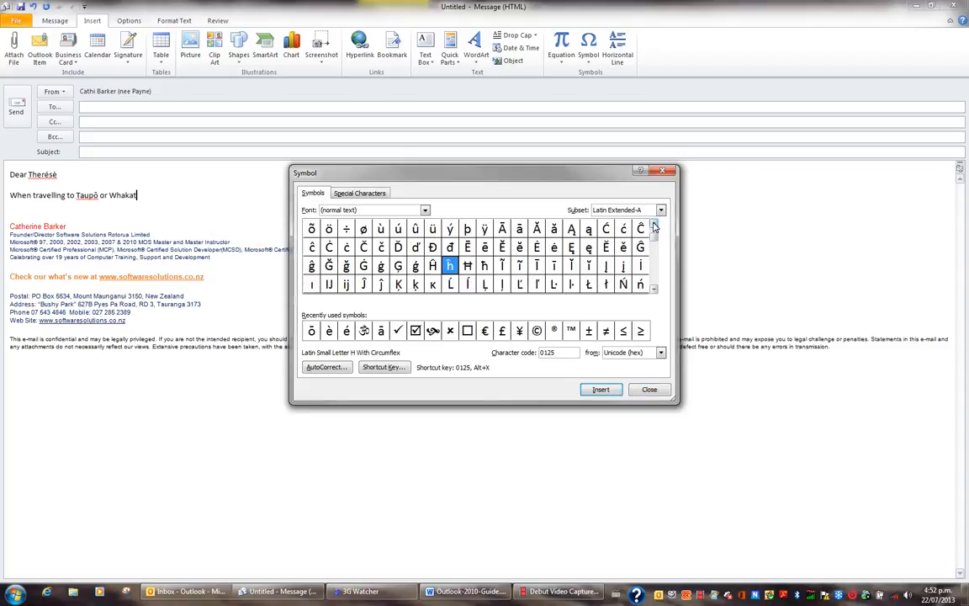
left_click(519, 228)
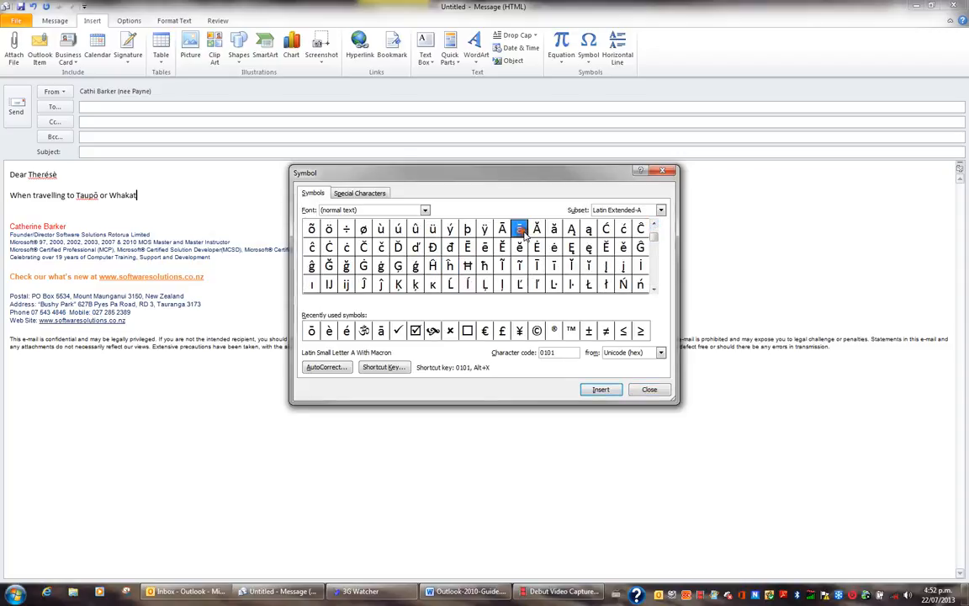
left_click(601, 389)
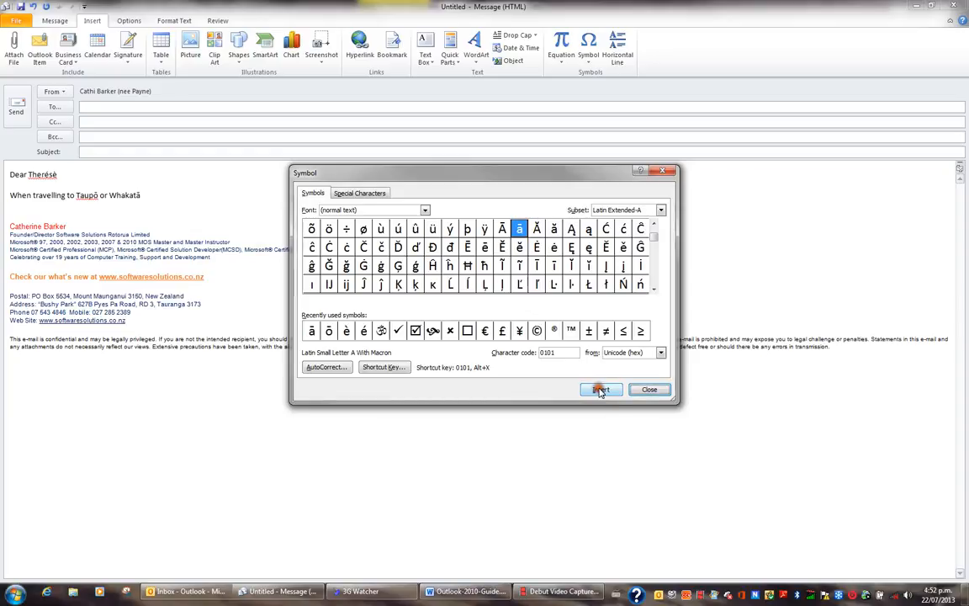
Complete the place name as Whakatāne and continue the sentence with "it's important to tick certain spots"
left_click(192, 201)
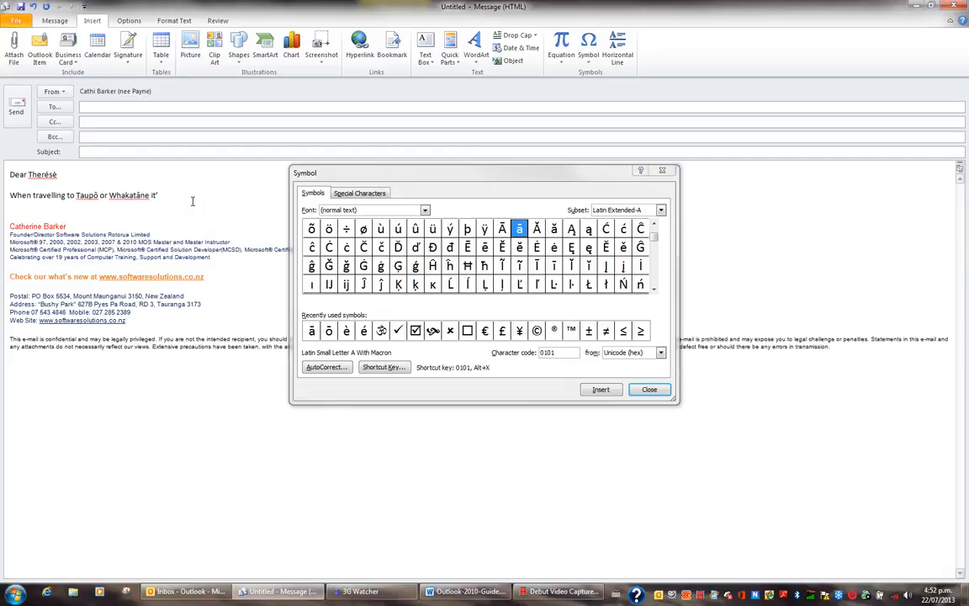
type("mport to tick")
left_click(190, 196)
type("ain spots")
Show the Wingdings font in the symbol list and select the plain tick mark (code 252)
left_click_drag(339, 179, 481, 174)
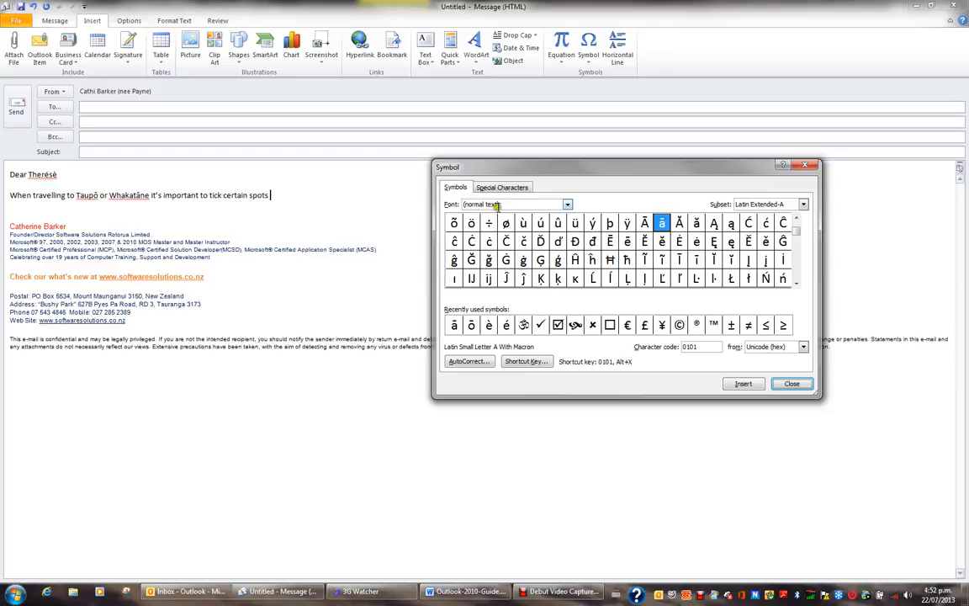
left_click(568, 205)
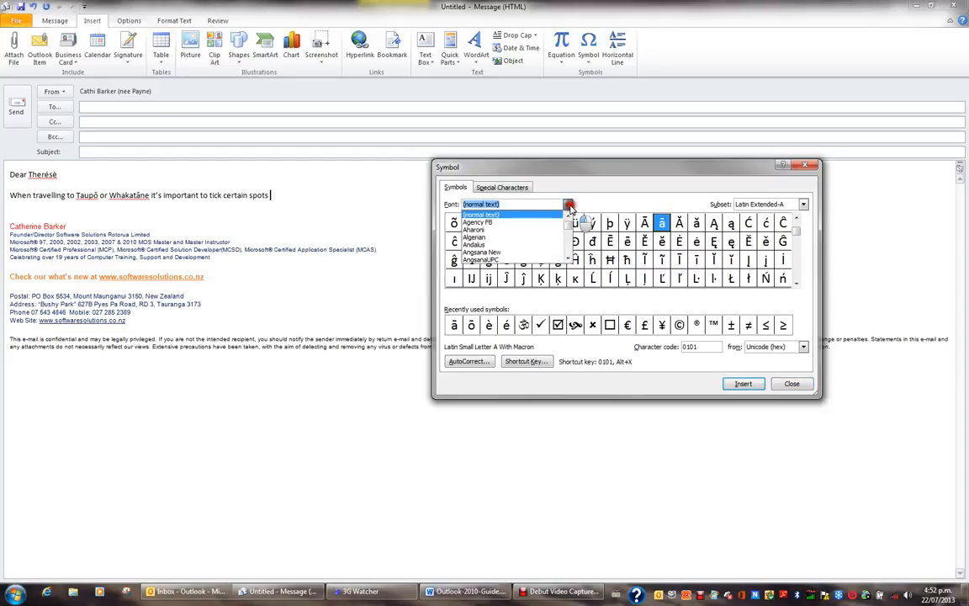
left_click_drag(569, 217, 572, 258)
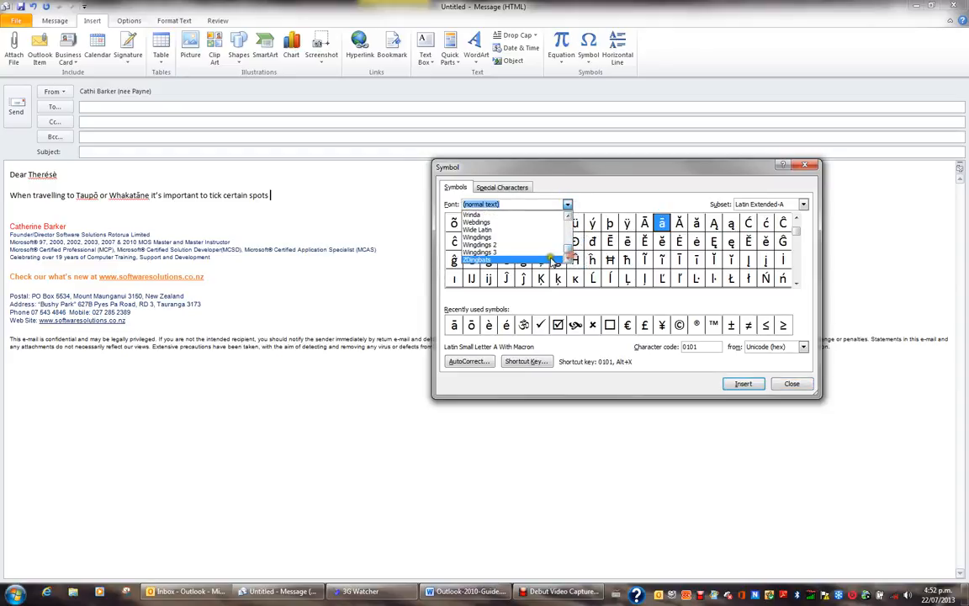
left_click(502, 239)
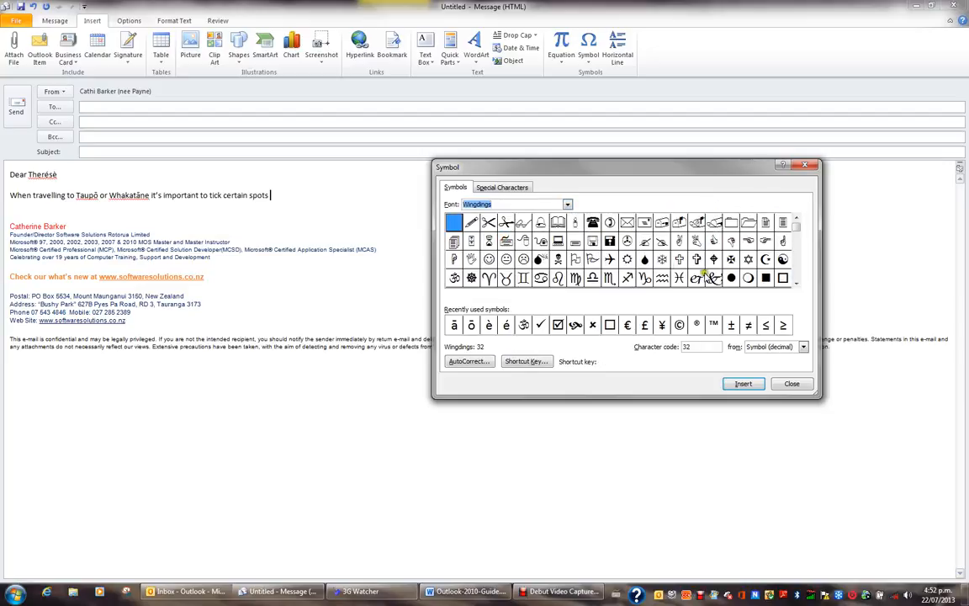
left_click_drag(795, 285, 795, 282)
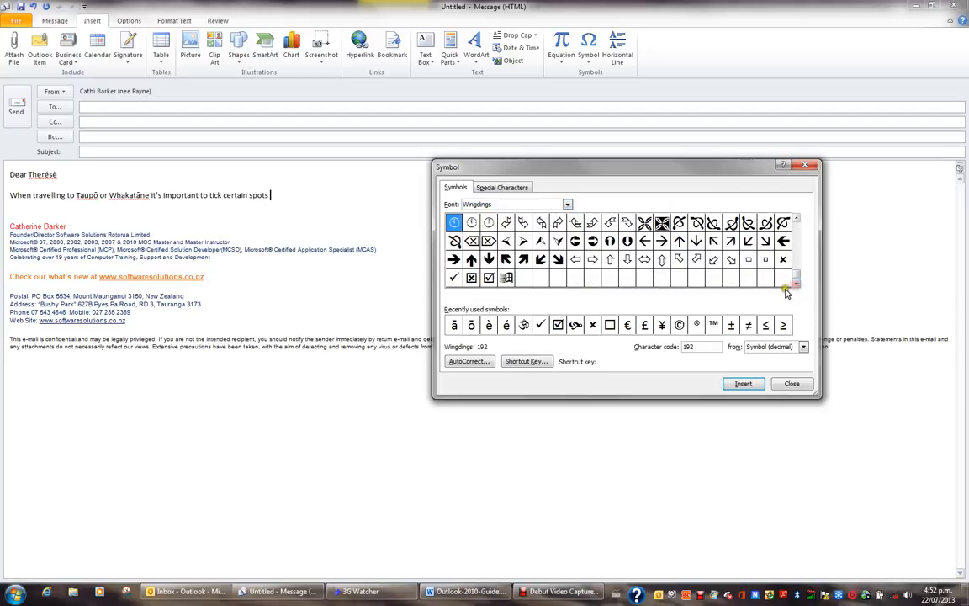
left_click(454, 281)
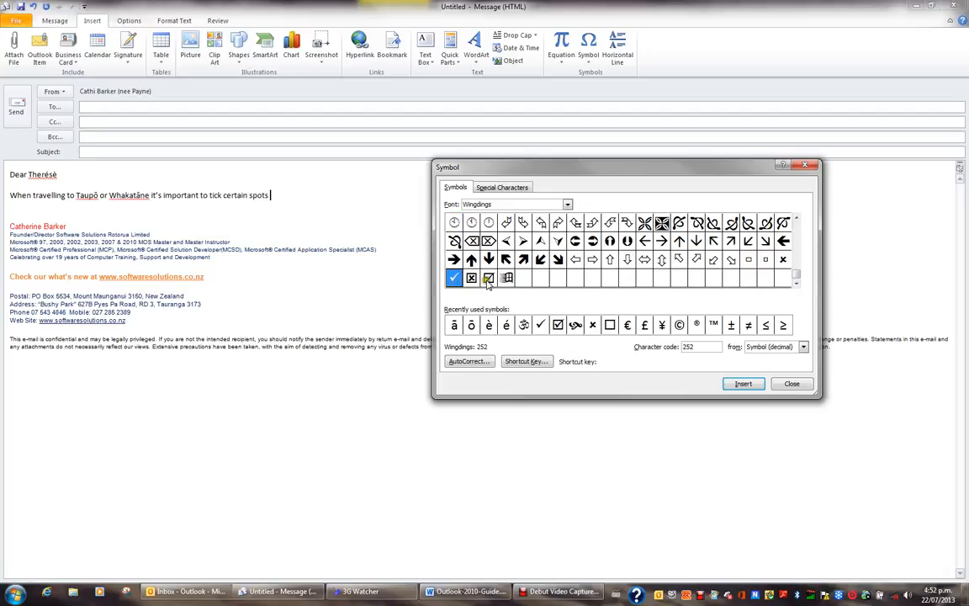
Try the boxed tick symbol (Wingdings code 254) after "spots" and remove it again
left_click(488, 279)
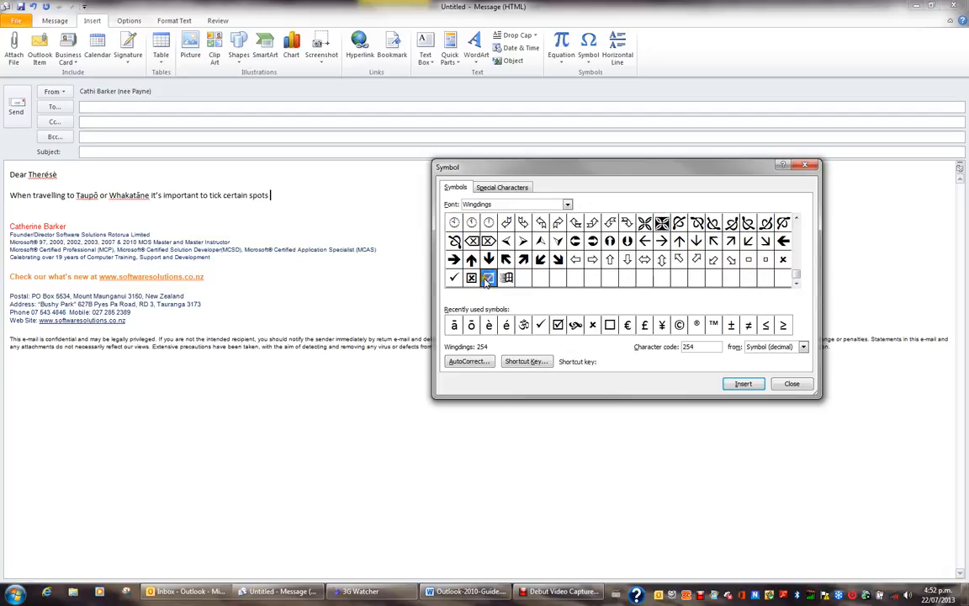
left_click(745, 385)
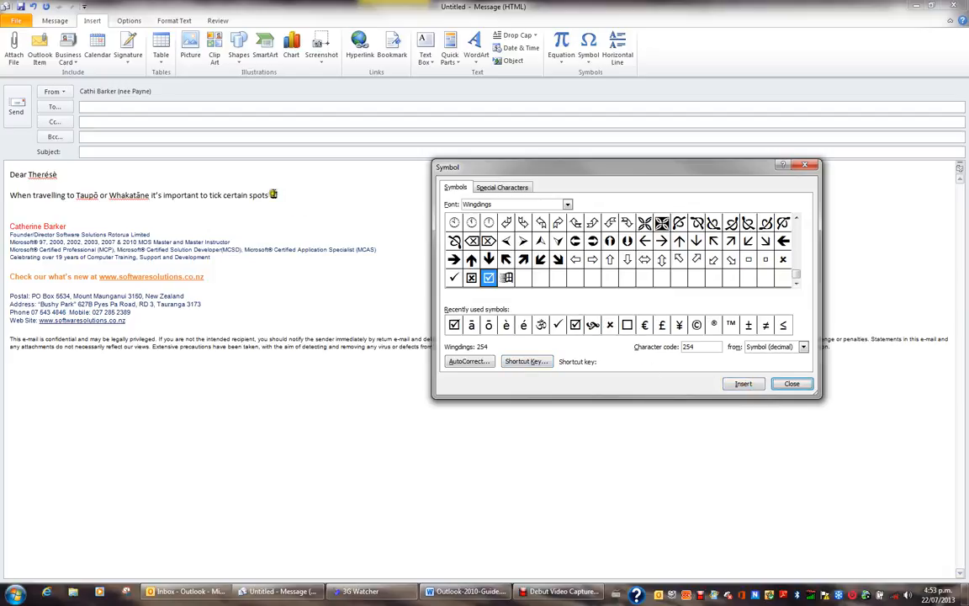
left_click(282, 195)
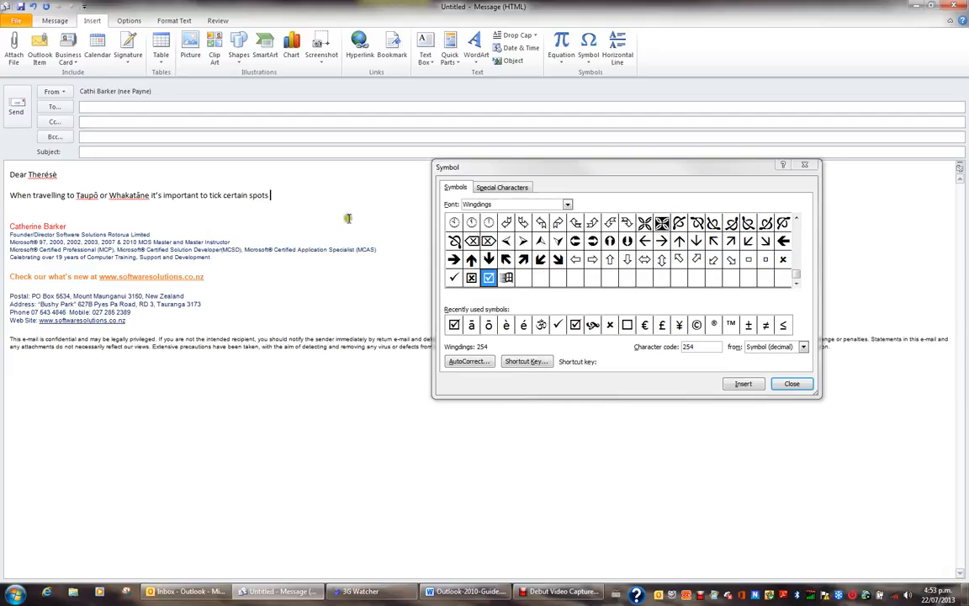
Insert the plain tick mark (Wingdings code 252) after "spots"
left_click(453, 279)
left_click(741, 383)
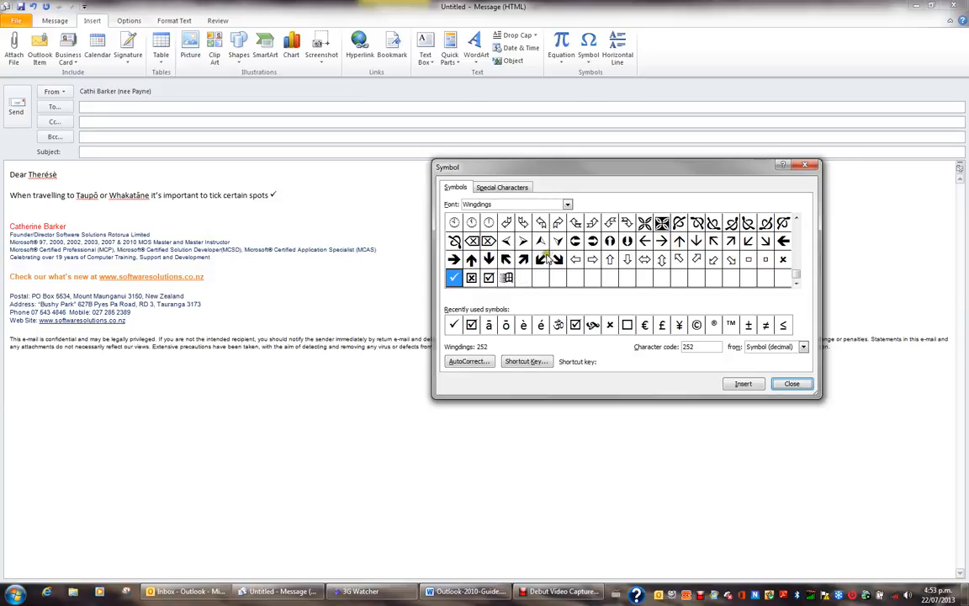
Assign the shortcut key Alt+Ctrl+T to the Wingdings tick mark and finish inserting symbols
left_click(533, 366)
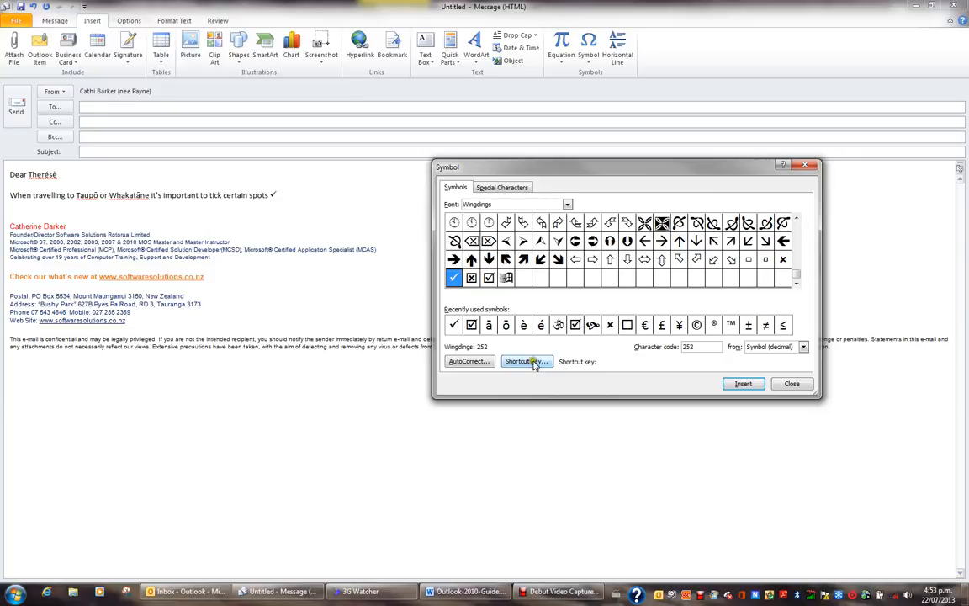
left_click(528, 364)
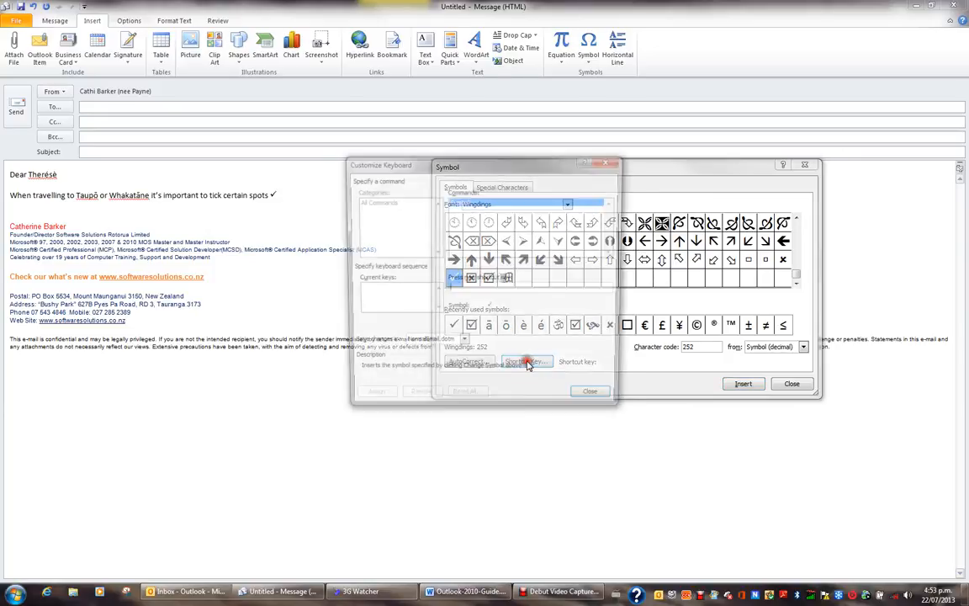
left_click(478, 289)
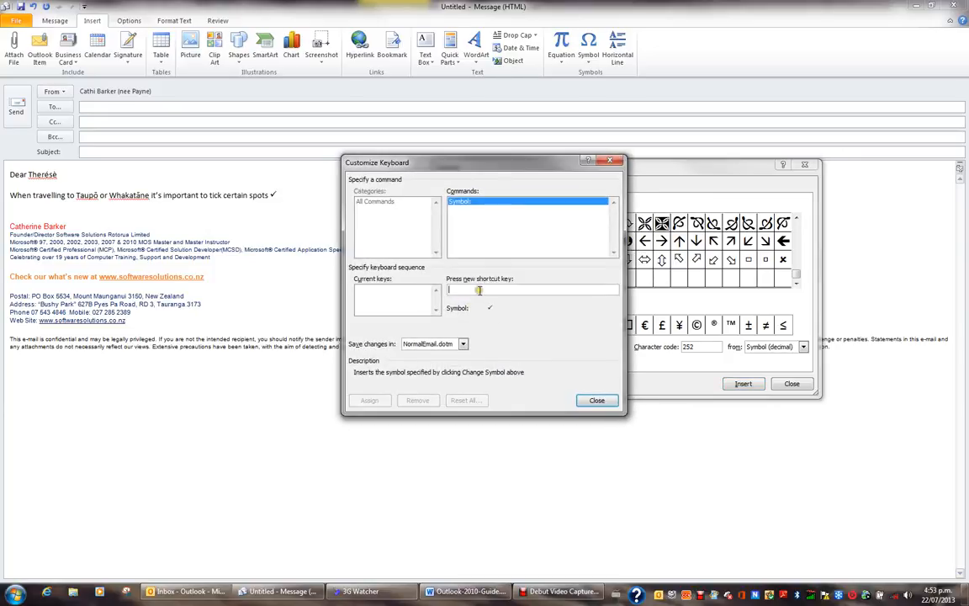
left_click(490, 308)
key("ctrl+alt+t")
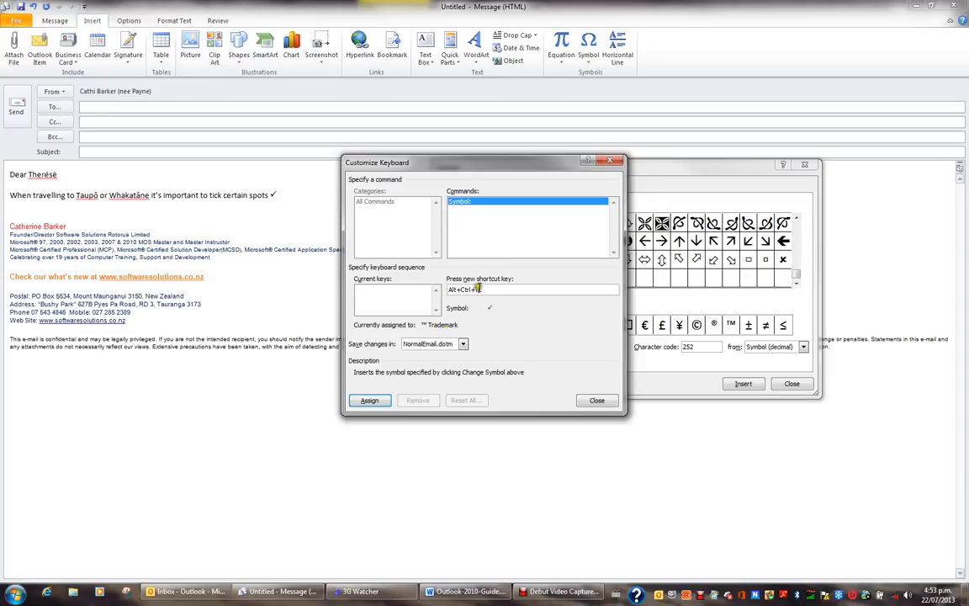
left_click(370, 401)
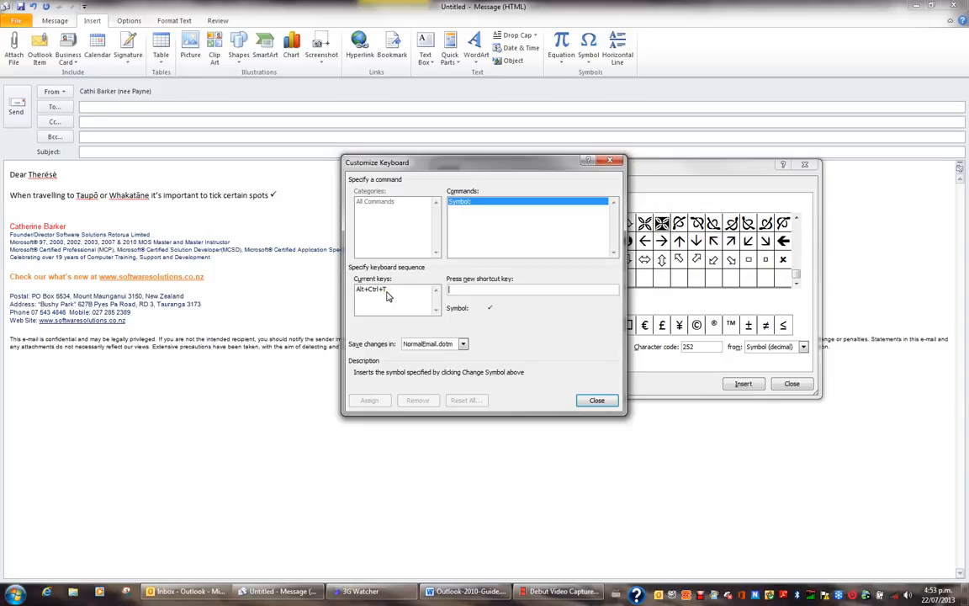
left_click(596, 400)
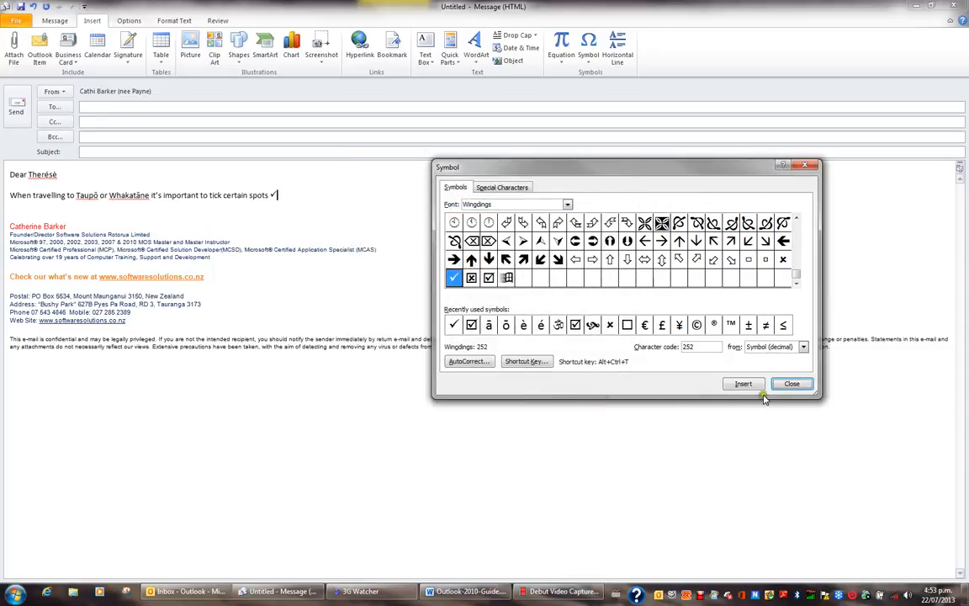
left_click(790, 384)
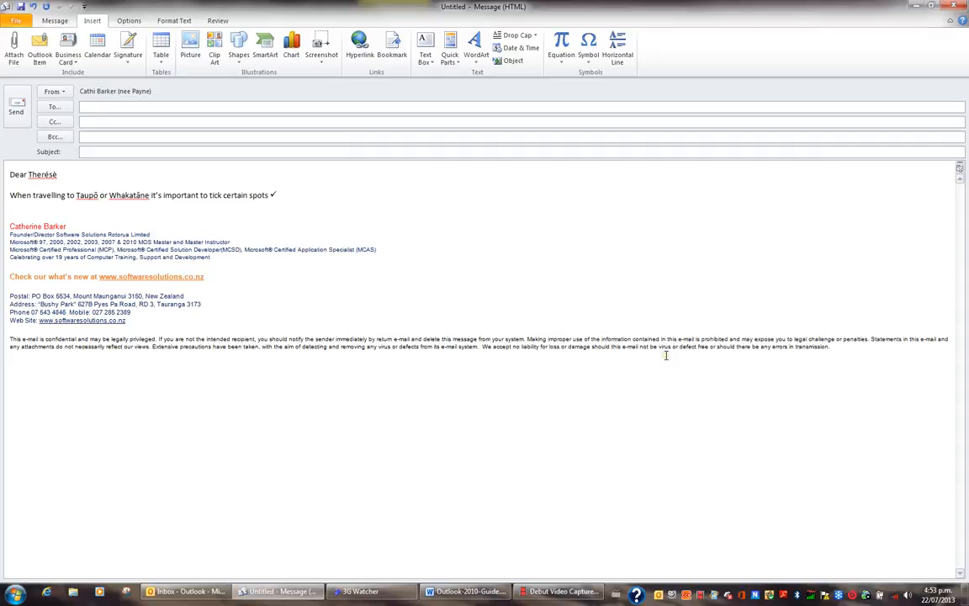
Add three more tick marks, separated by spaces, after the first one using its assigned shortcut
key("ctrl+alt+t")
key("ctrl+alt+t")
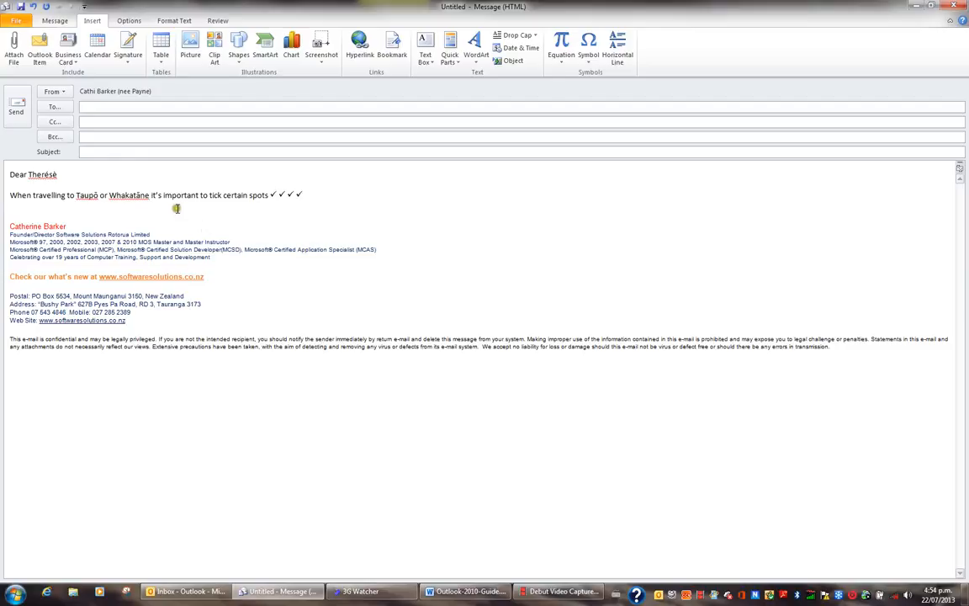
Create an AutoCorrect entry that replaces "taupo" with the message's word Taupō as formatted text
double_click(89, 195)
left_click(16, 20)
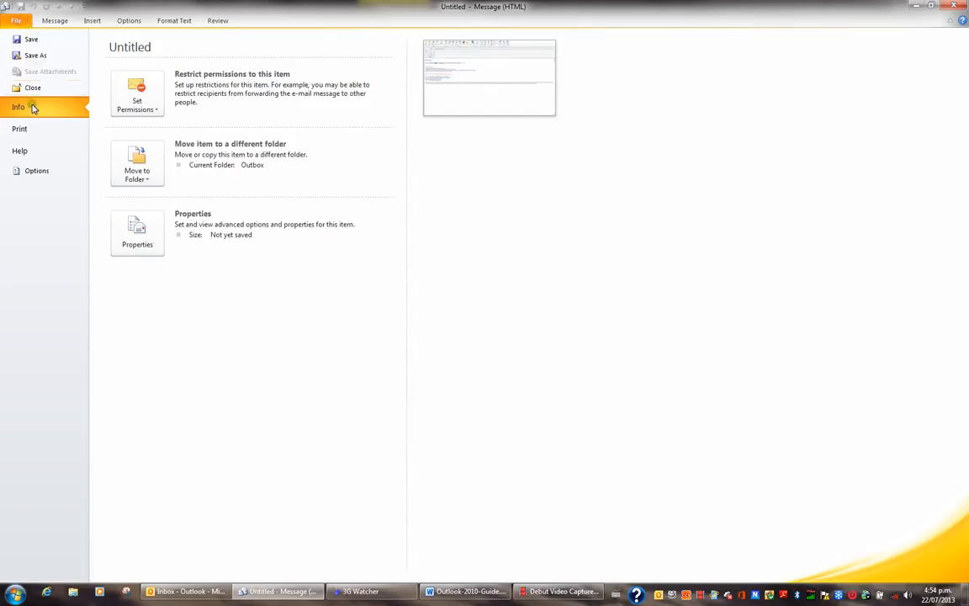
left_click(37, 171)
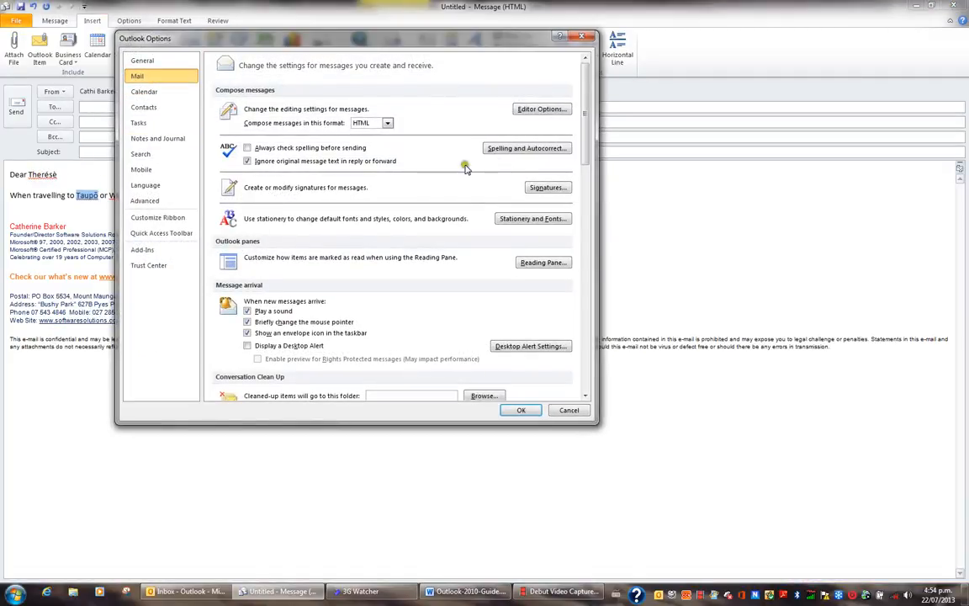
left_click(530, 149)
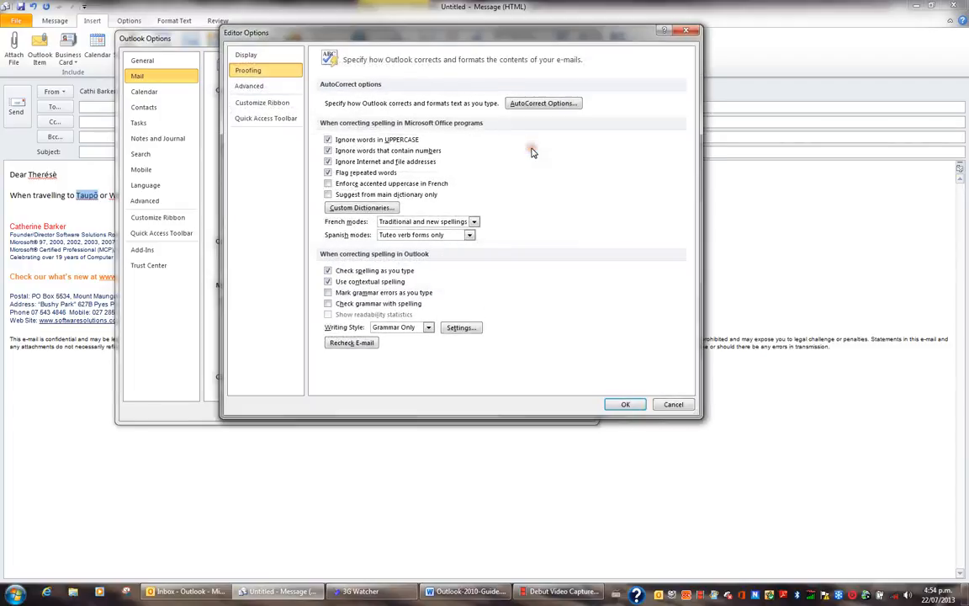
left_click(551, 103)
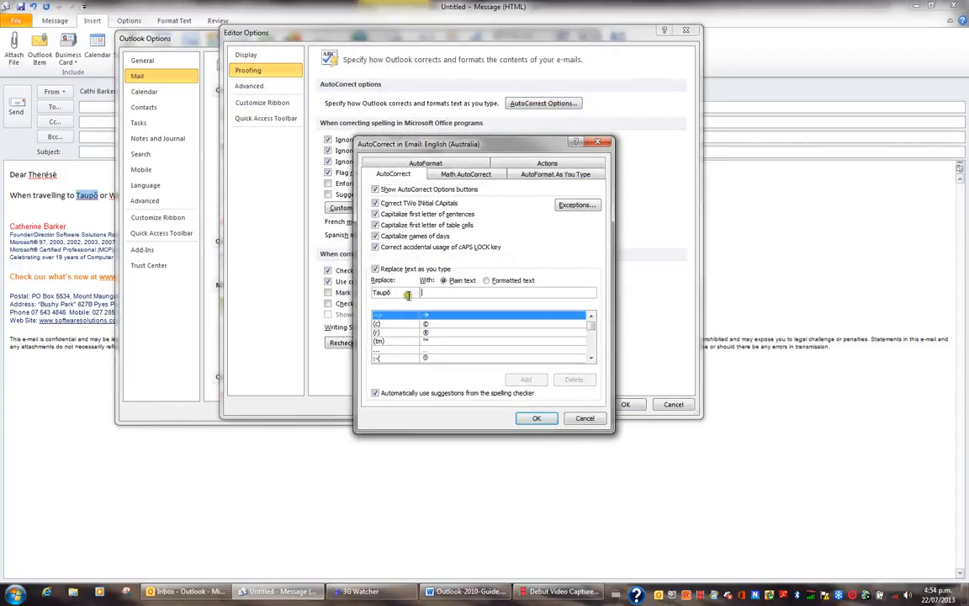
left_click_drag(404, 294, 352, 292)
type("ta")
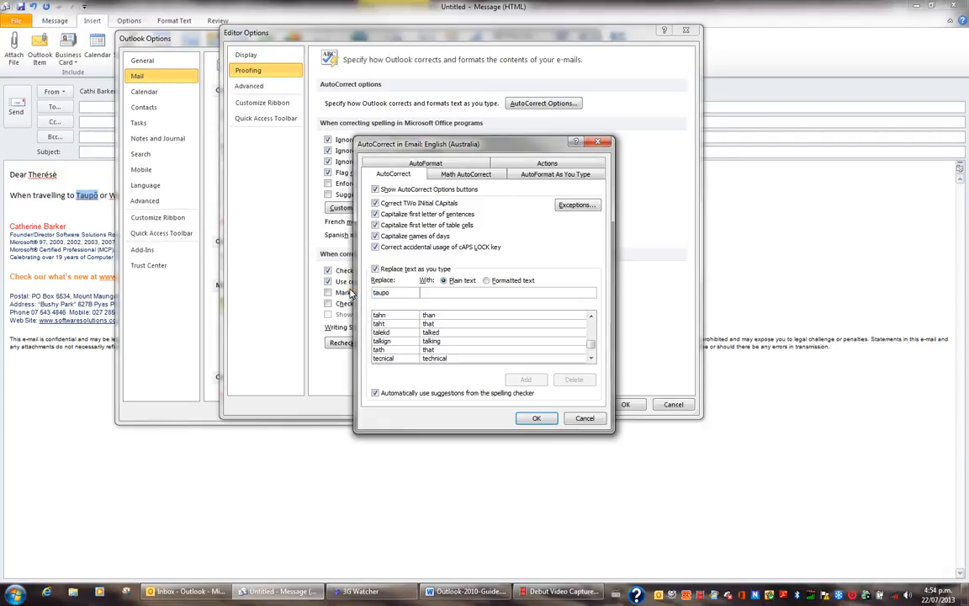
left_click(487, 281)
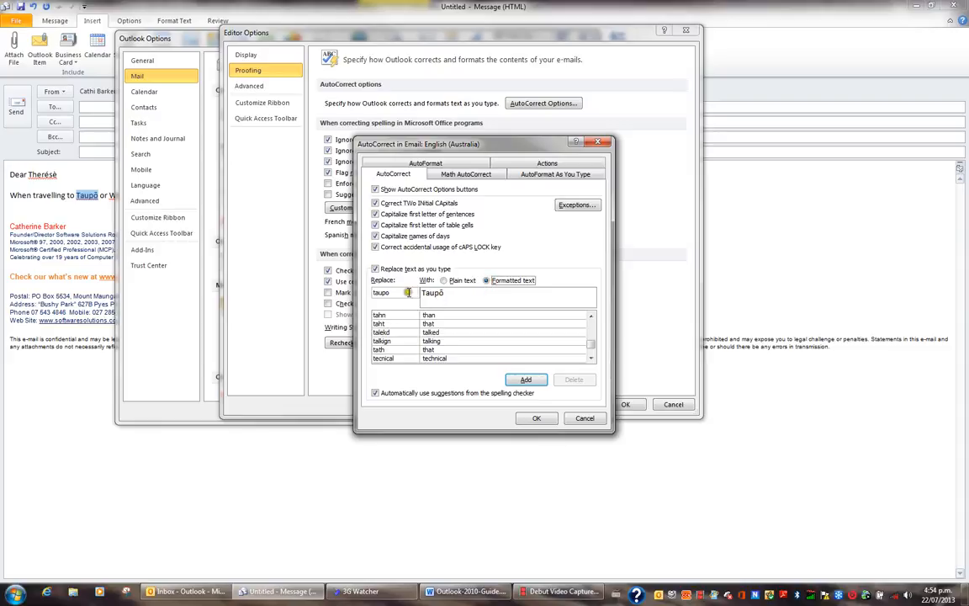
left_click(526, 380)
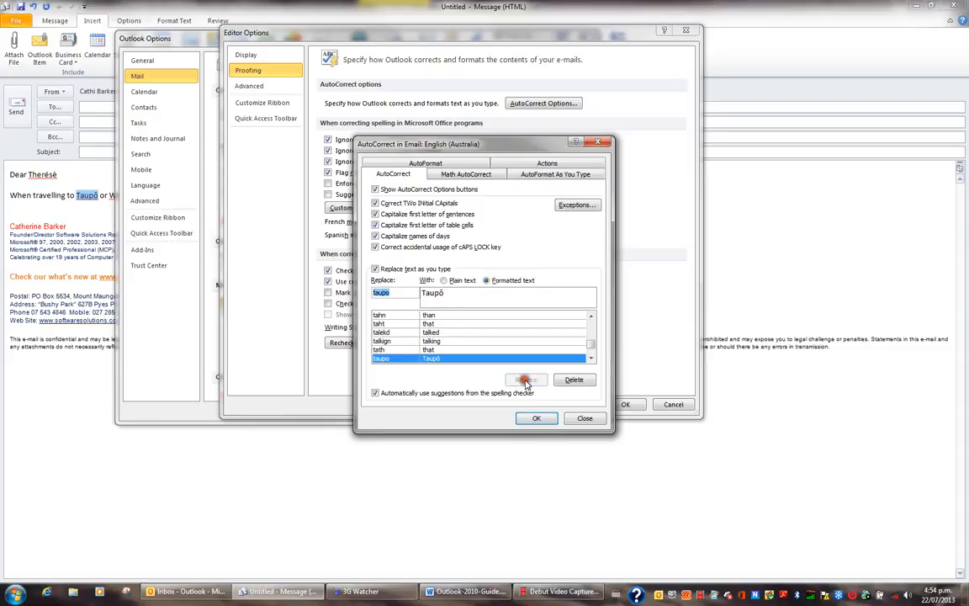
left_click(536, 418)
left_click(625, 404)
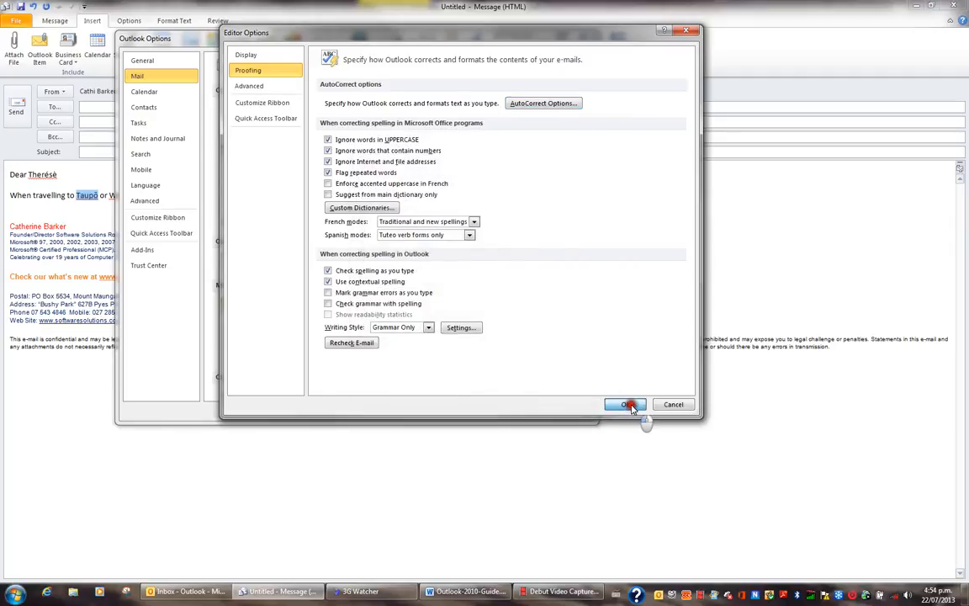
left_click(575, 411)
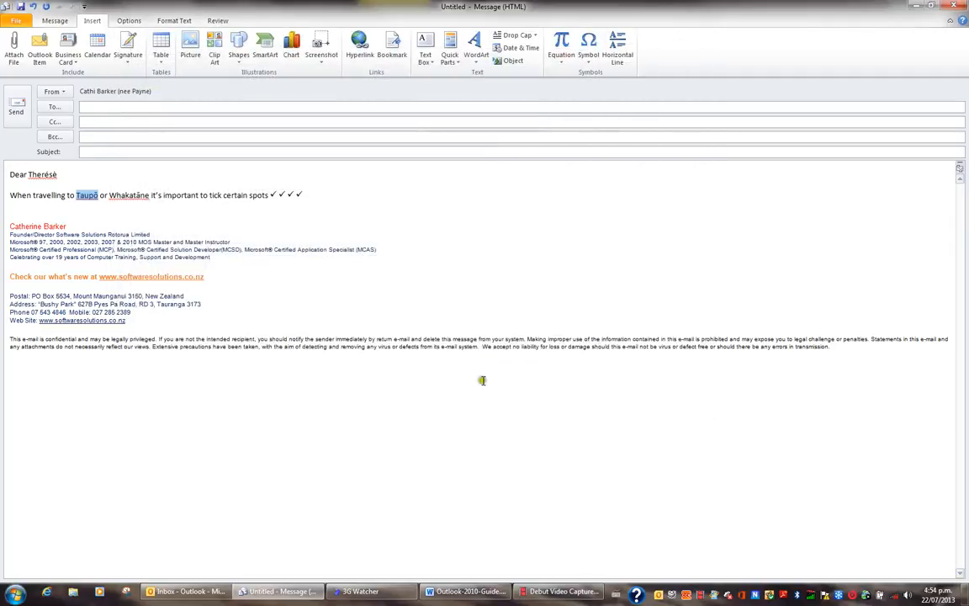
Create an AutoCorrect entry that replaces "whakatane" with the message's word Whakatāne as formatted text
double_click(135, 195)
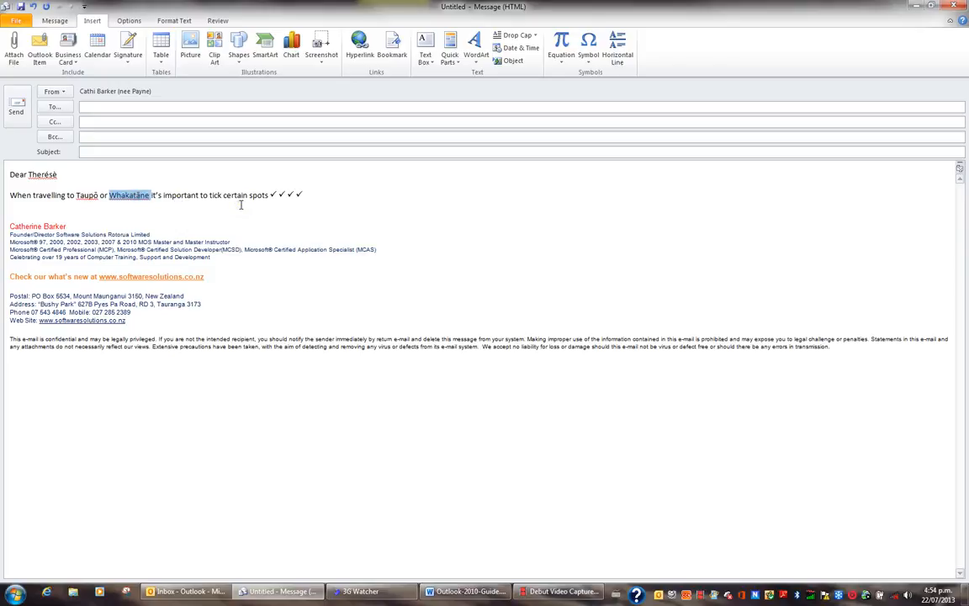
left_click(17, 23)
left_click(39, 172)
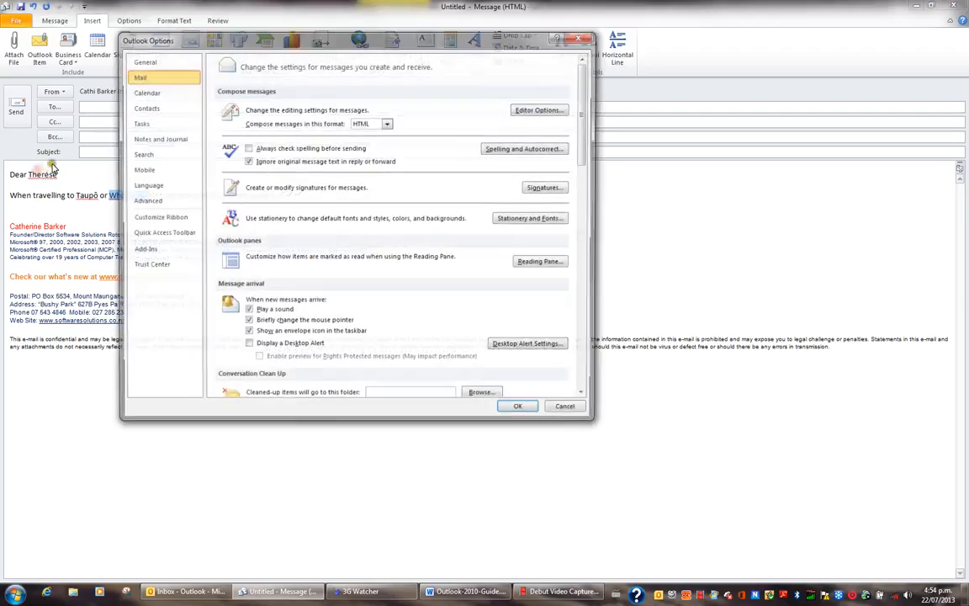
left_click(519, 149)
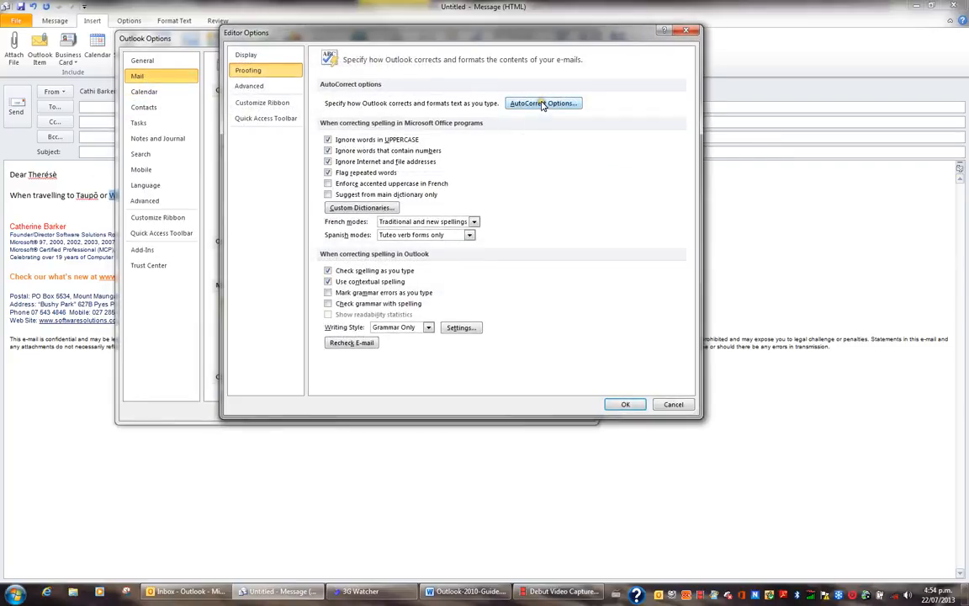
left_click(540, 102)
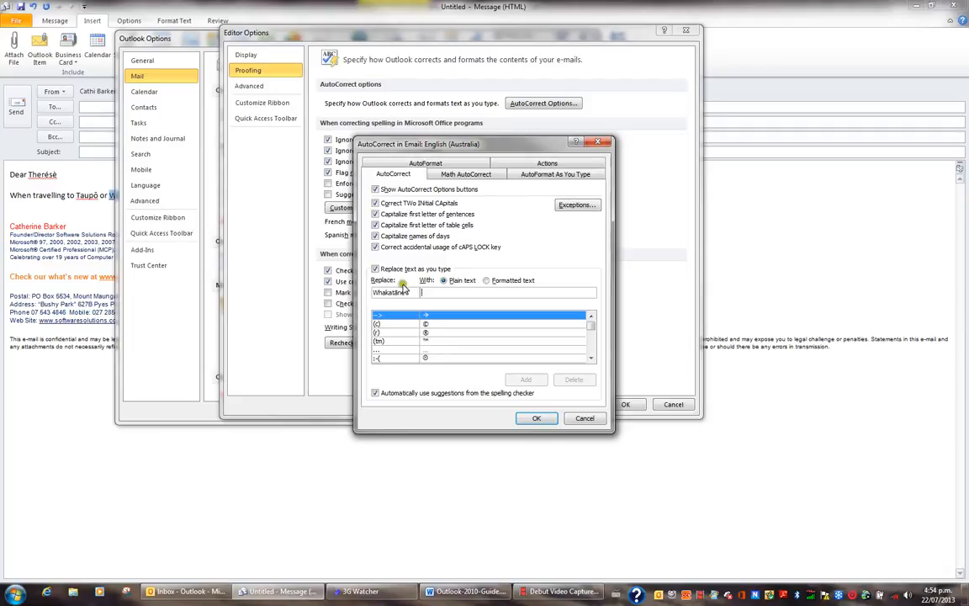
left_click_drag(409, 293, 354, 292)
type("w")
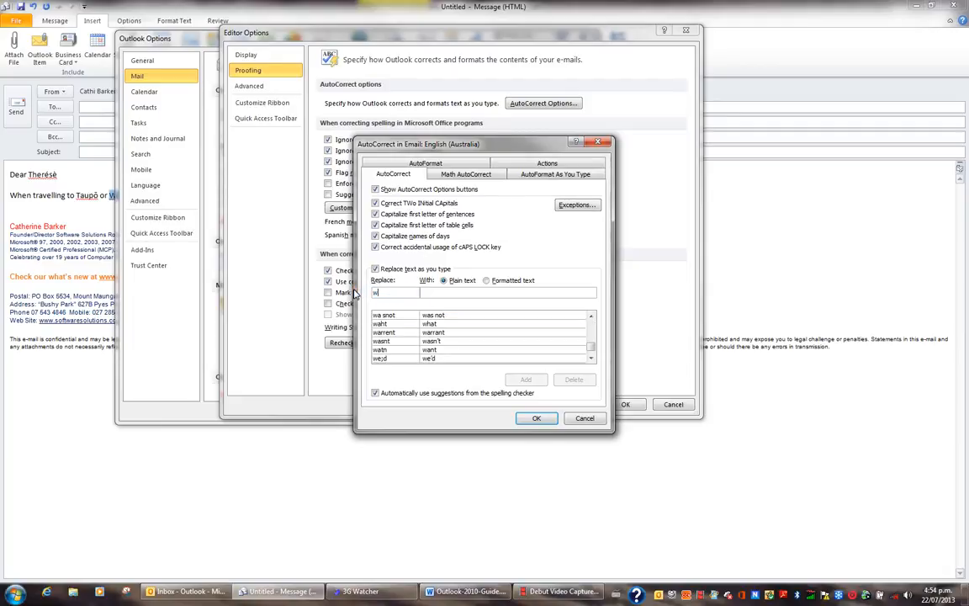
type("hakatane")
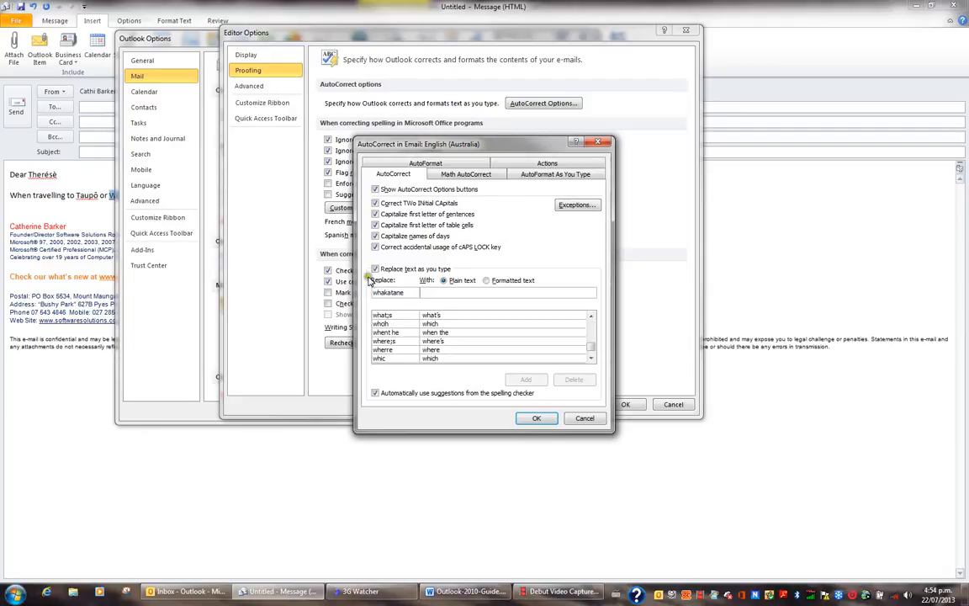
left_click(487, 284)
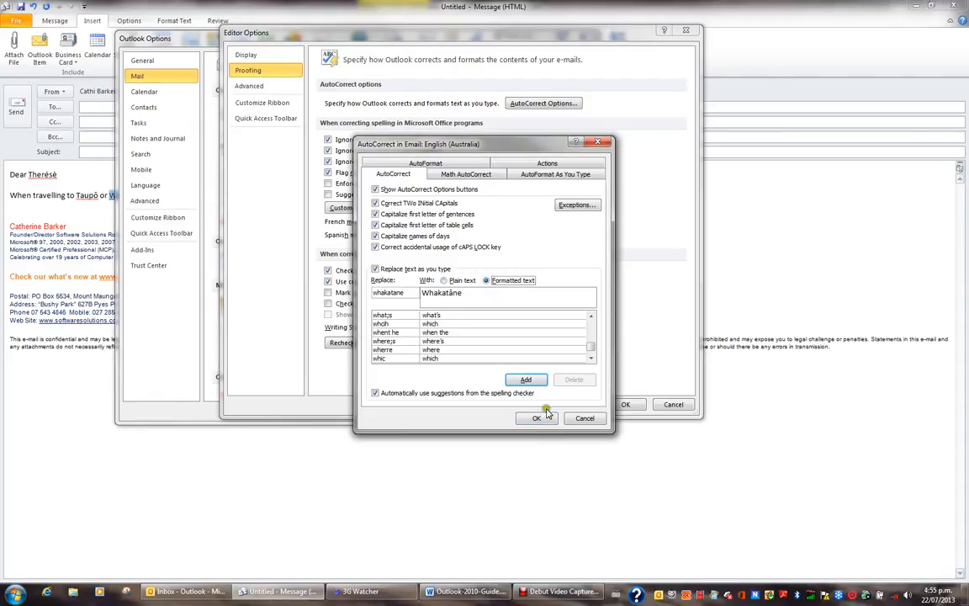
left_click(527, 380)
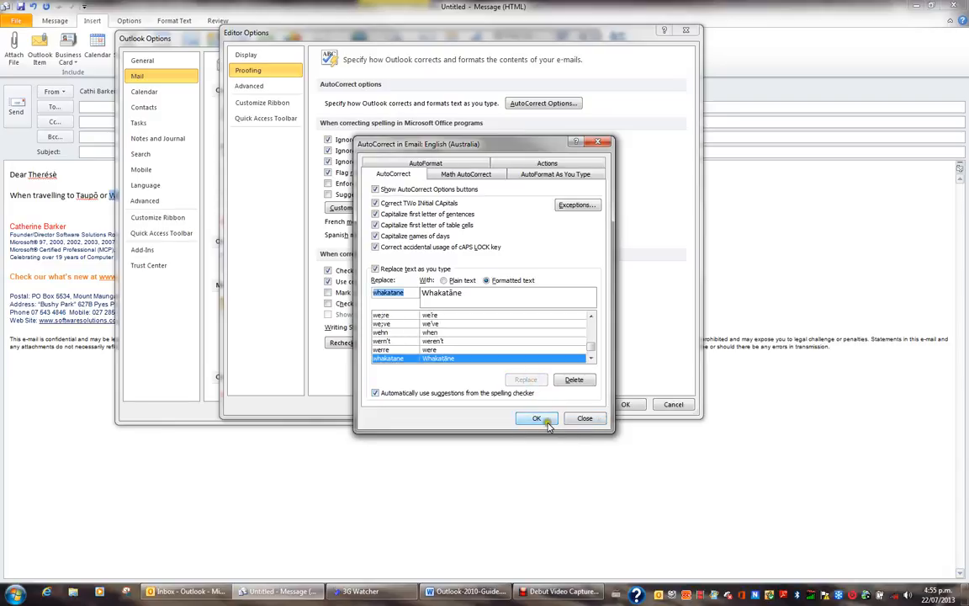
left_click(538, 418)
left_click(625, 405)
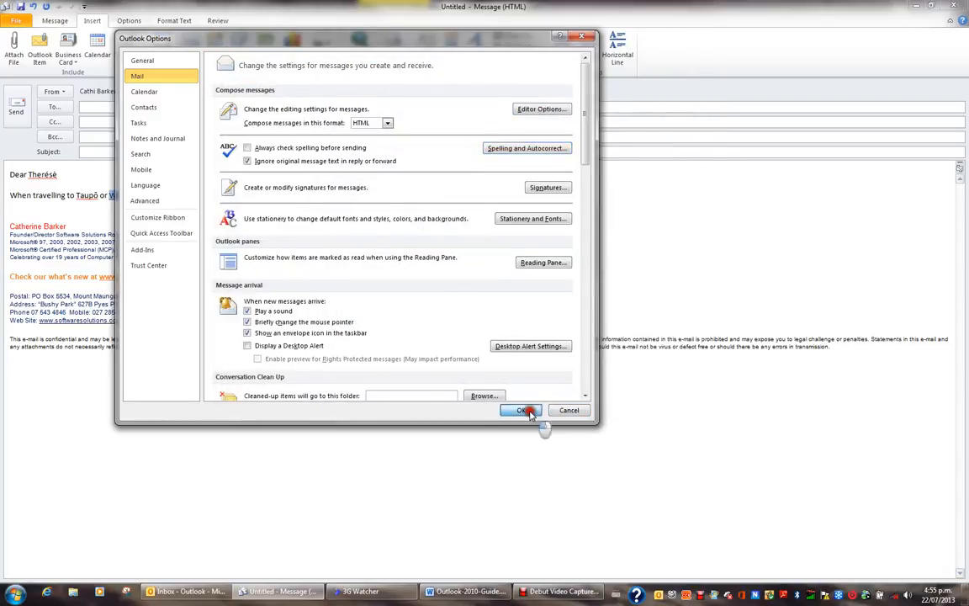
left_click(528, 412)
Enter "taupo" on a new line below the tick marks to test its AutoCorrect entry
left_click(325, 198)
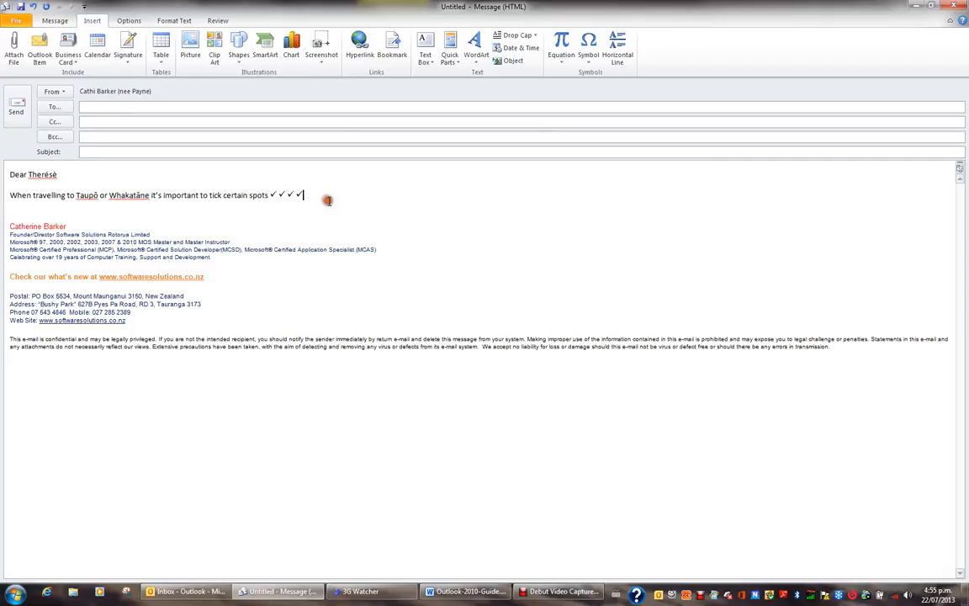
key("Return")
type("taup")
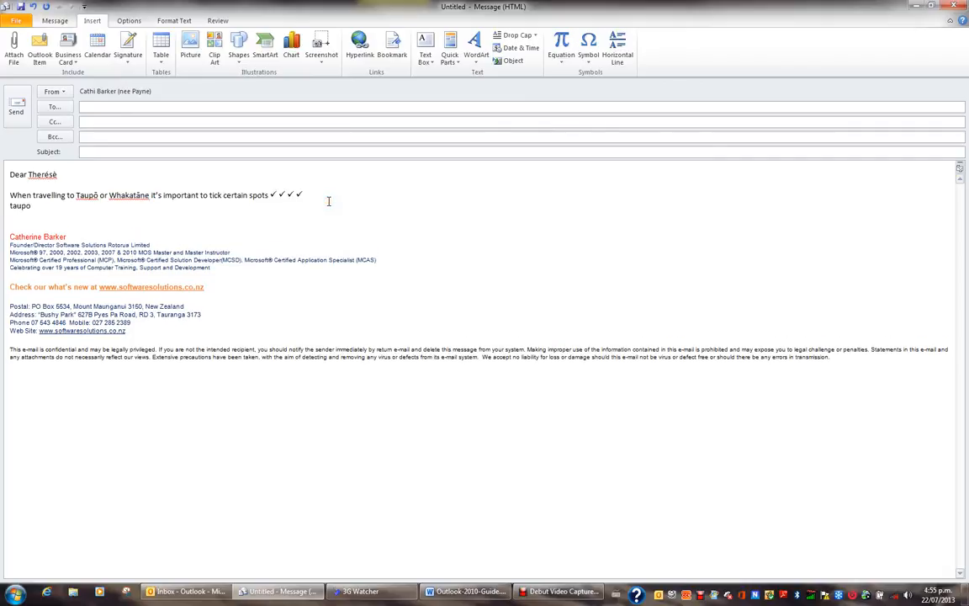
type("o")
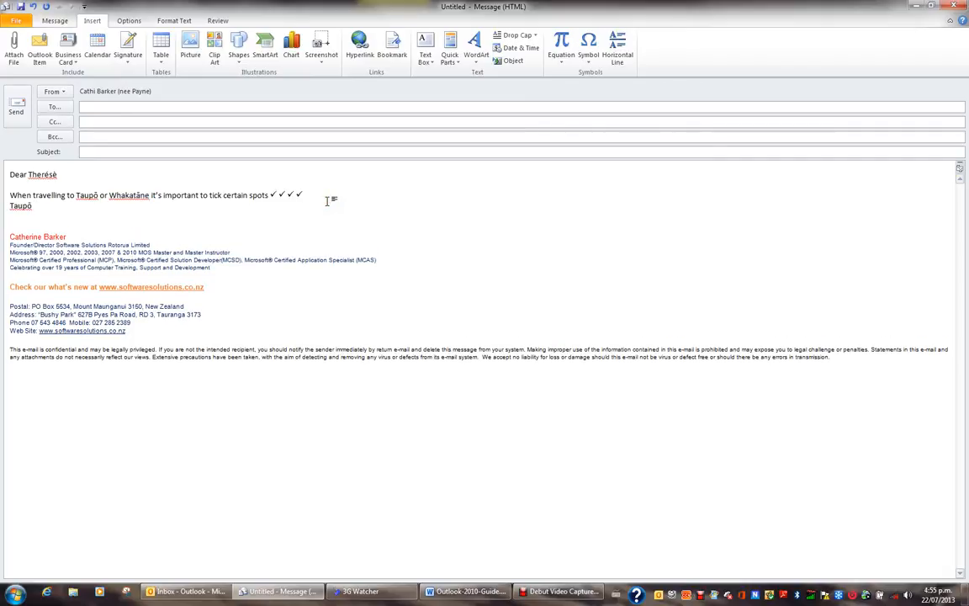